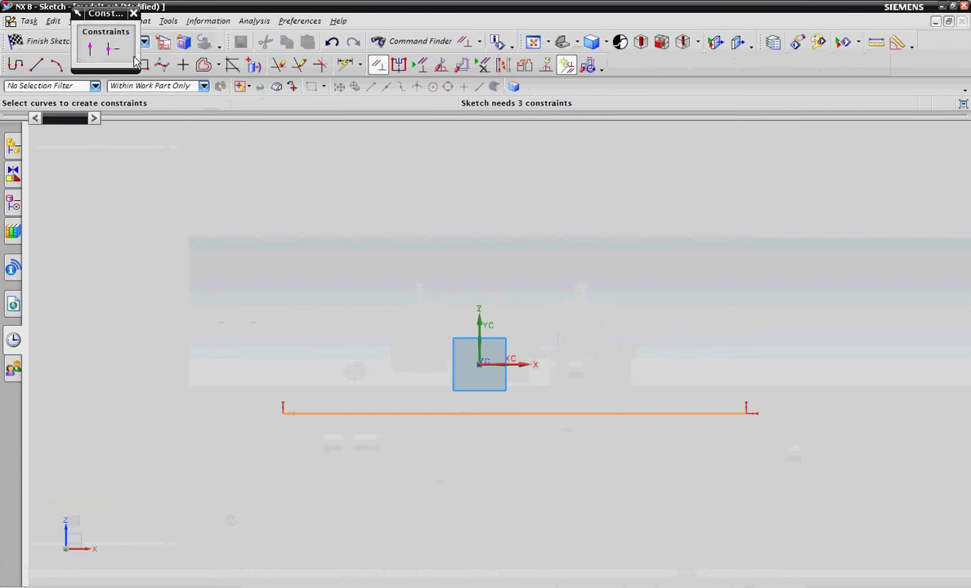
Step: Constrain the horizontal line so that it passes through the origin with its midpoint there
left_click(120, 57)
left_click(469, 415)
left_click(480, 366)
left_click(91, 52)
key("Escape")
Step: Dimension the horizontal base line's length and set it to 100 mm
key("d")
left_click(427, 365)
left_click(437, 414)
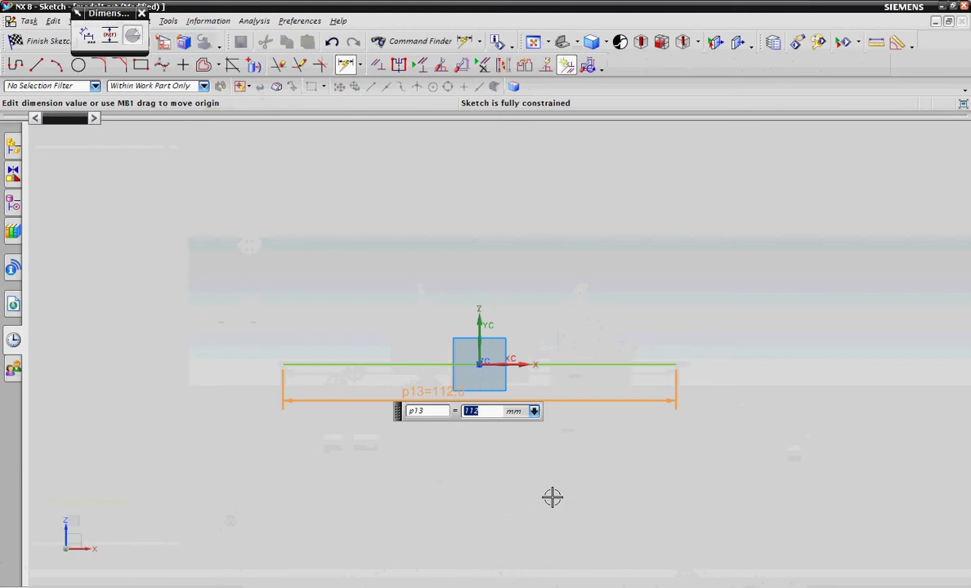
key("Return")
Step: Draw a second long horizontal line just above the base line
key("l")
left_click(308, 369)
left_click(767, 366)
key("Escape")
Step: Dimension the distance between the upper line and the base line as 3 mm
key("d")
left_click(577, 319)
left_click(581, 357)
left_click(586, 333)
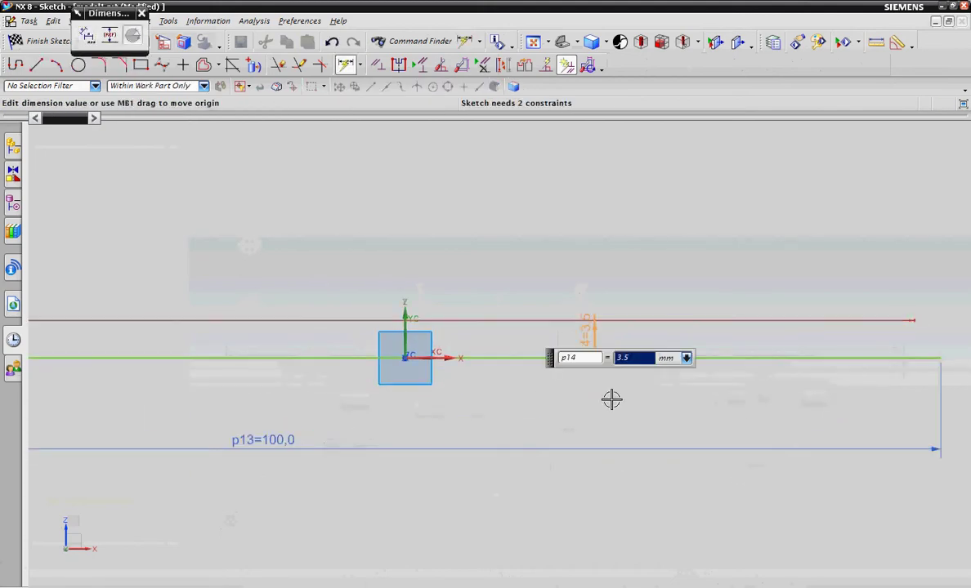
type("3")
key("Return")
key("Escape")
Step: Draw a short vertical line upward from the right end of the base line
scroll(604, 396, "down", 3)
scroll(844, 403, "up", 3)
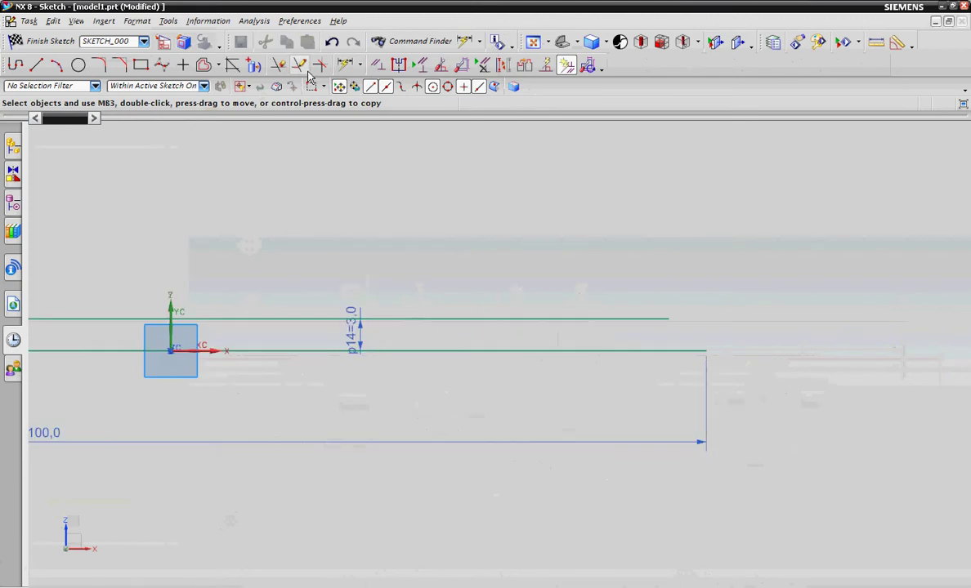
key("l")
scroll(741, 357, "up", 5)
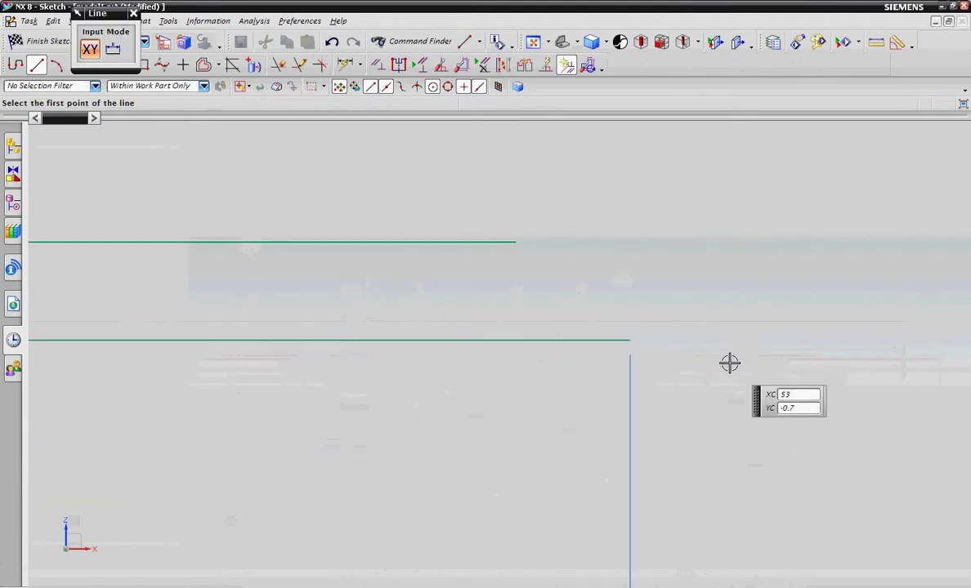
left_click(629, 339)
left_click(629, 265)
key("Escape")
Step: Join the upper line and the right vertical line into a closed corner with Make Corner
left_click(319, 66)
left_click(496, 241)
left_click(630, 293)
scroll(727, 390, "down", 5)
key("Escape")
Step: Dimension the length of the upper line and set it to 85 mm
key("d")
scroll(724, 378, "down", 3)
scroll(199, 373, "up", 2)
left_click(308, 350)
left_click(328, 329)
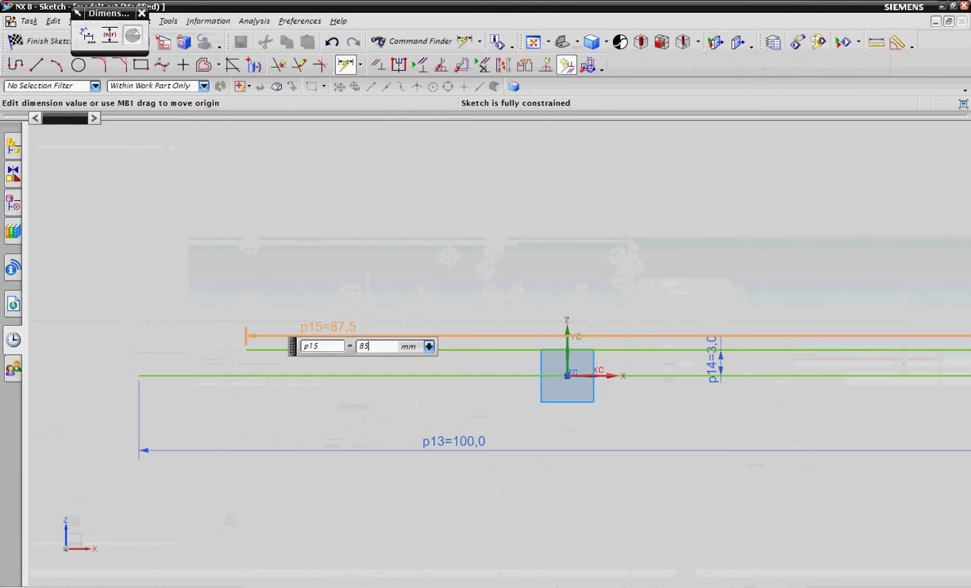
key("Return")
key("Escape")
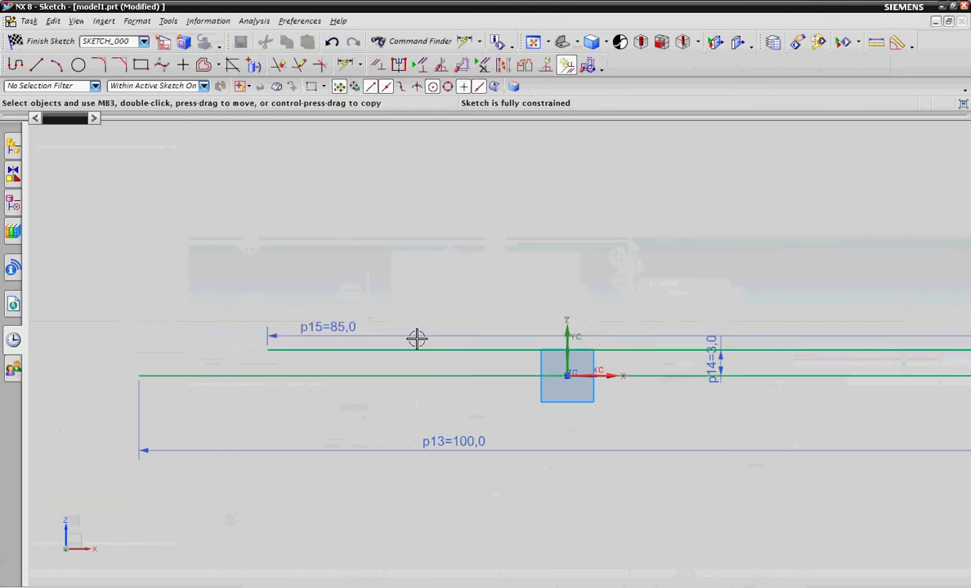
Step: Draw a short vertical line upward from the left end of the base line
scroll(274, 390, "down", 2)
scroll(274, 389, "up", 2)
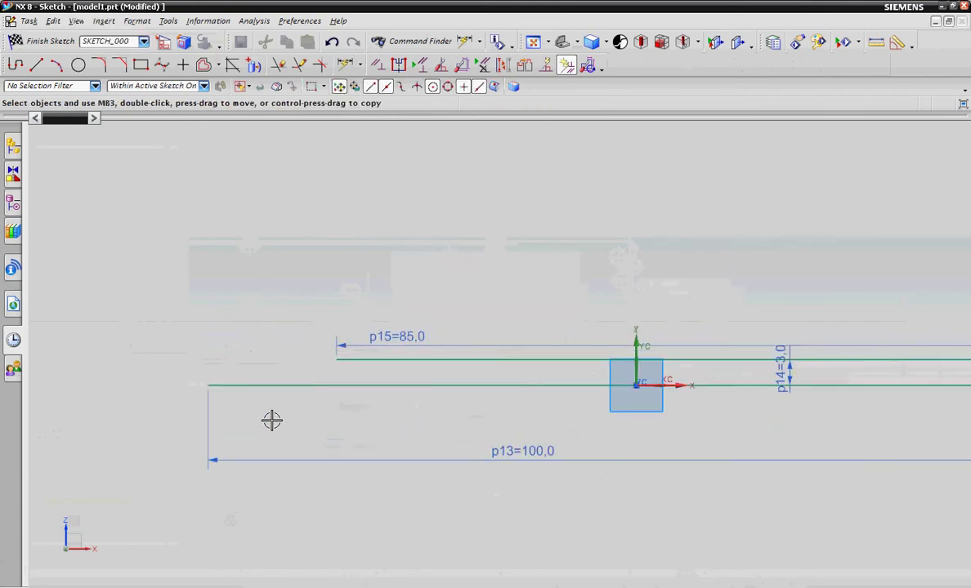
key("l")
scroll(204, 393, "up", 4)
left_click(204, 393)
left_click(214, 372)
key("Escape")
Step: Dimension the left vertical line's height as 0.1 mm
key("d")
scroll(182, 407, "up", 4)
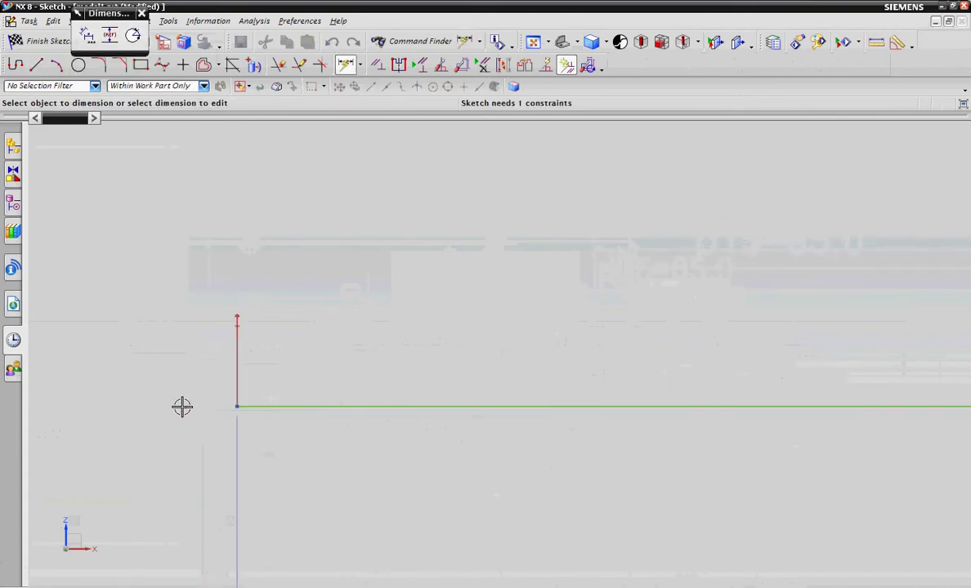
left_click(231, 380)
type(".01")
key("Return")
key("Escape")
Step: Draw a sloped line from the top of the small left vertical line to the left end of the upper line
key("l")
left_click(237, 395)
scroll(204, 437, "down", 5)
left_click(790, 336)
key("Escape")
Step: Draw a short line inside the tapered tip from the sloped line down to the base line
scroll(425, 354, "down", 5)
key("l")
scroll(379, 400, "up", 5)
left_click(445, 318)
left_click(452, 369)
key("Escape")
Step: Constrain the short line inside the tip to be vertical
key("c")
left_click(450, 345)
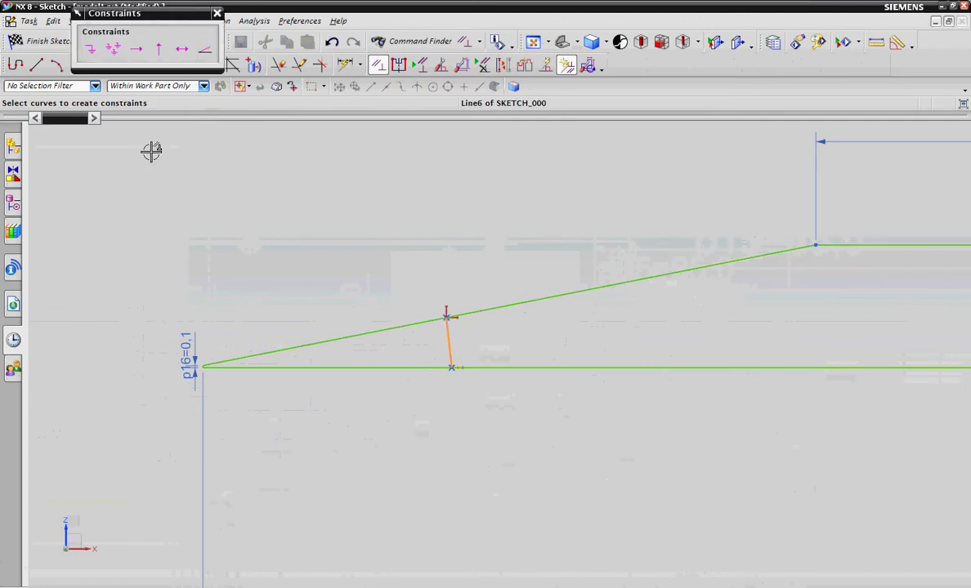
left_click(155, 57)
key("Escape")
Step: Dimension the vertical line inside the tip horizontally from the tip's end as 5 mm
key("d")
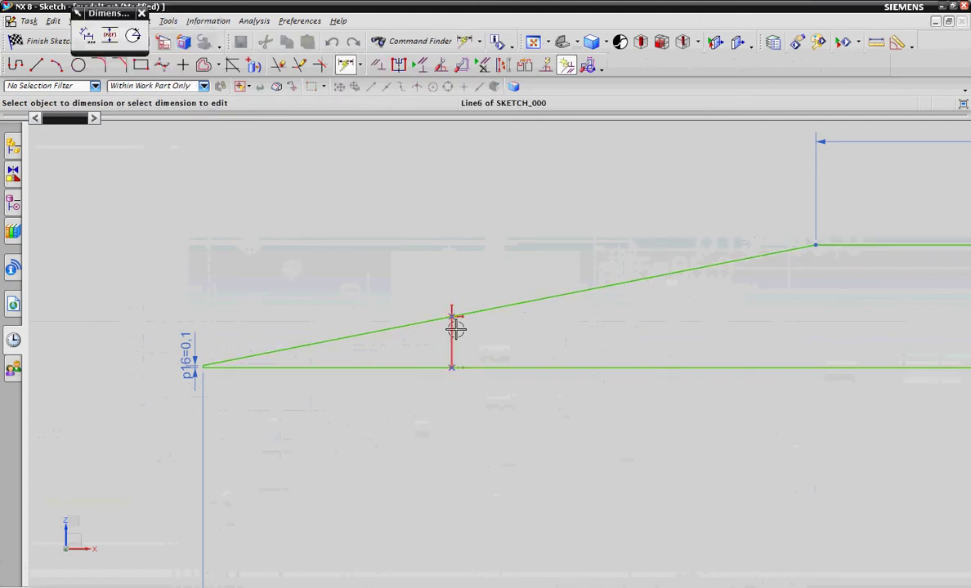
left_click(452, 349)
scroll(182, 378, "up", 4)
scroll(236, 365, "up", 6)
scroll(225, 327, "down", 7)
left_click(226, 325)
scroll(330, 366, "down", 5)
left_click(418, 440)
type("6")
key("Return")
scroll(327, 384, "down", 8)
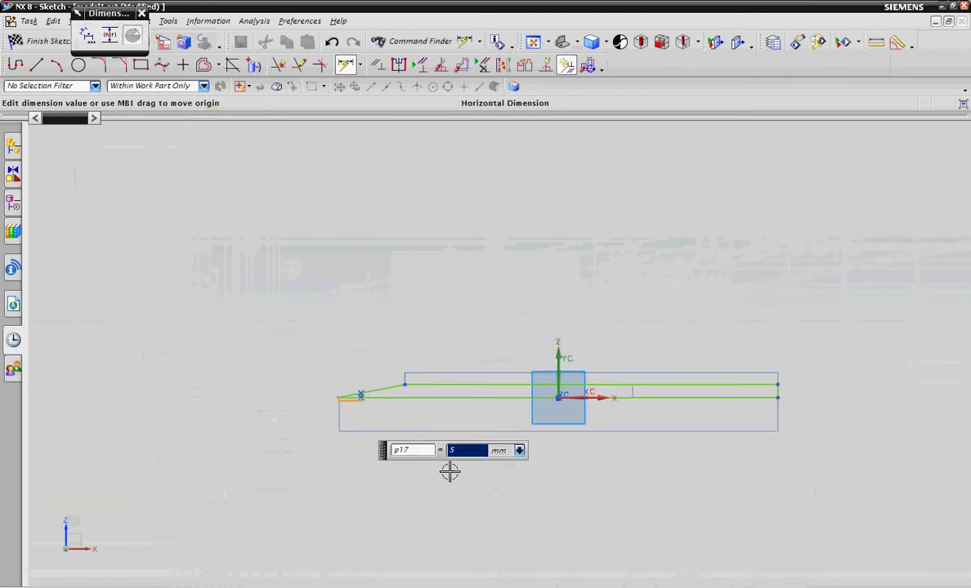
key("Escape")
Step: Finish the profile sketch and create a new sketch on the YZ plane
left_click(41, 40)
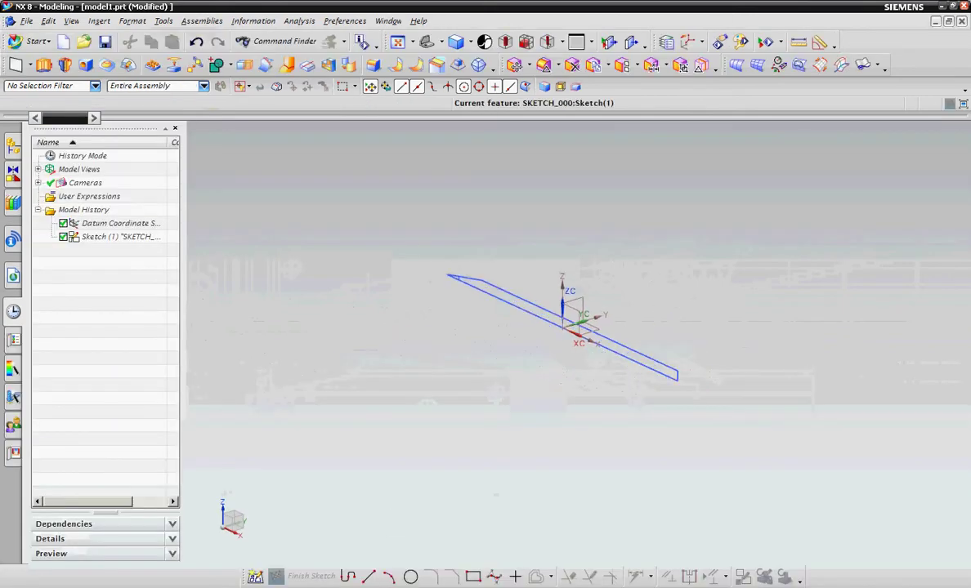
left_click(255, 579)
left_click(189, 321)
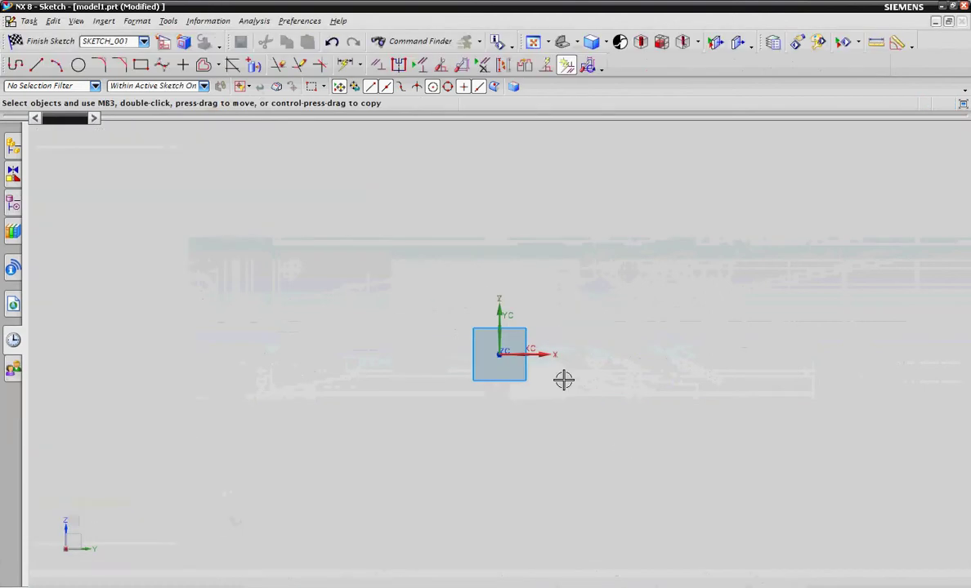
Step: Find the Polygon command and draw a six-sided polygon centred on the origin with 3 mm side length and 0° rotation
left_click(420, 41)
left_click(400, 258)
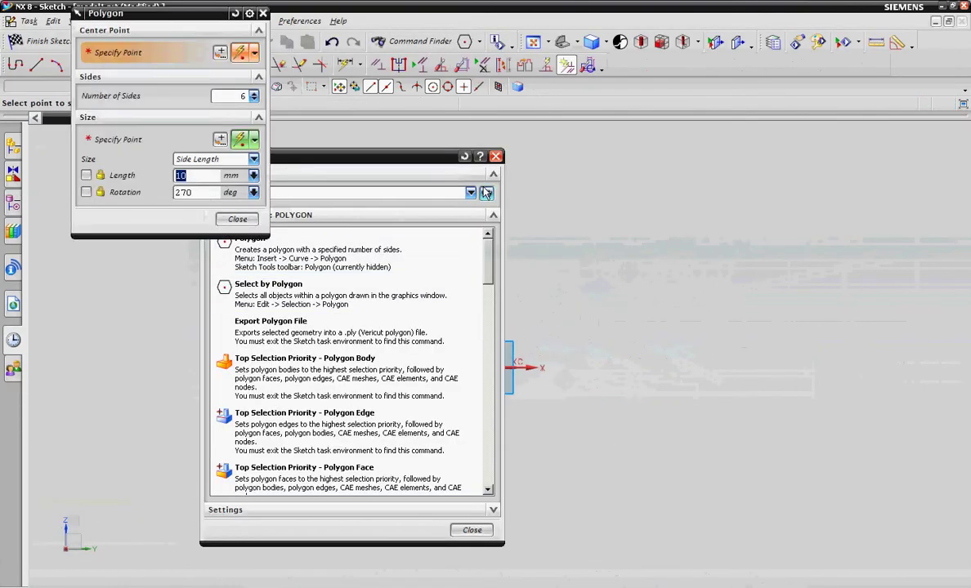
left_click(496, 157)
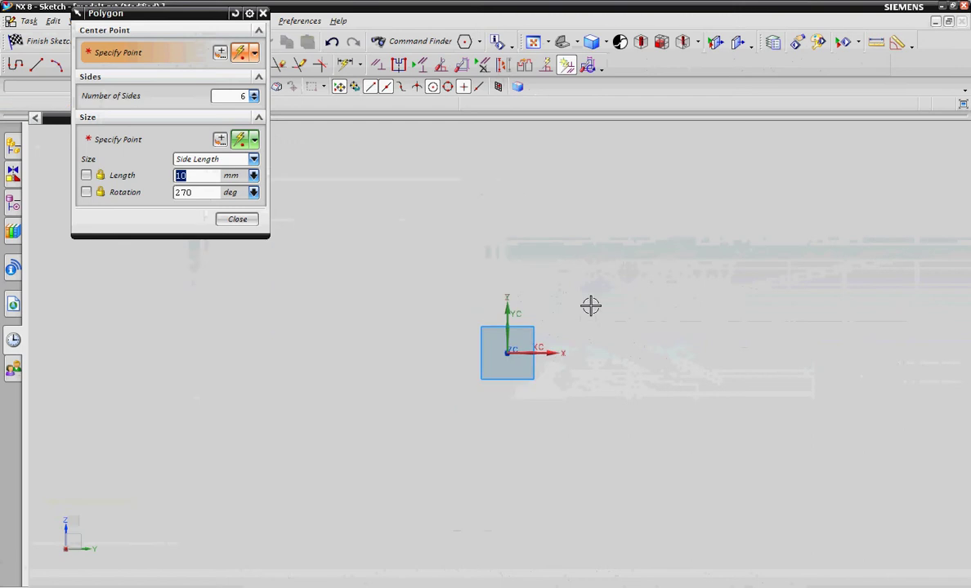
left_click(508, 352)
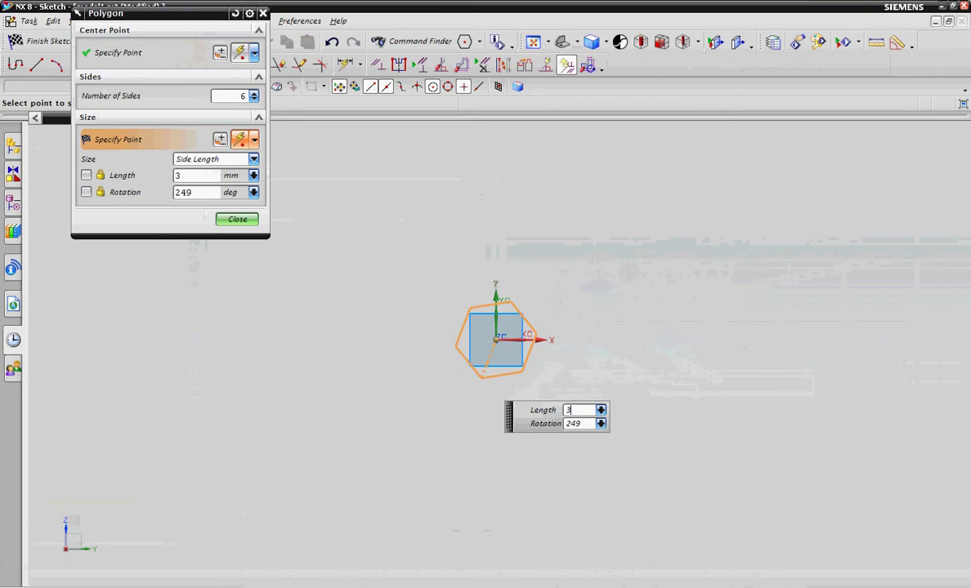
key("Return")
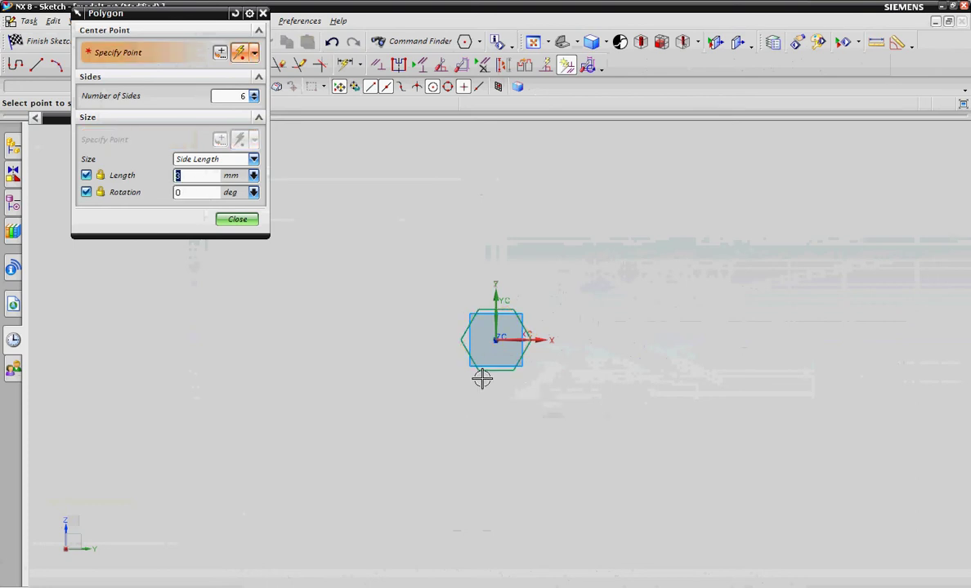
key("Escape")
Step: Dimension the hexagon's width between its left and right corners as 6 mm
key("d")
scroll(548, 346, "up", 4)
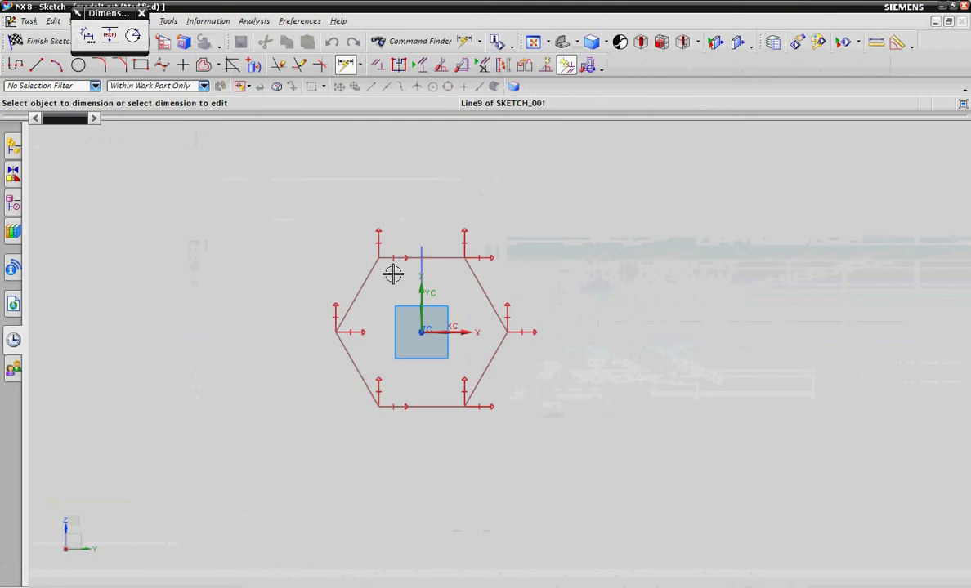
left_click(338, 338)
left_click(504, 339)
left_click(432, 452)
key("Return")
key("Escape")
Step: Constrain the midpoint of the hexagon's bottom side to align with the origin
key("c")
left_click(433, 407)
left_click(422, 331)
left_click(151, 51)
key("Escape")
Step: Constrain the hexagon's right corner to align horizontally with the origin and finish the sketch
key("c")
left_click(497, 336)
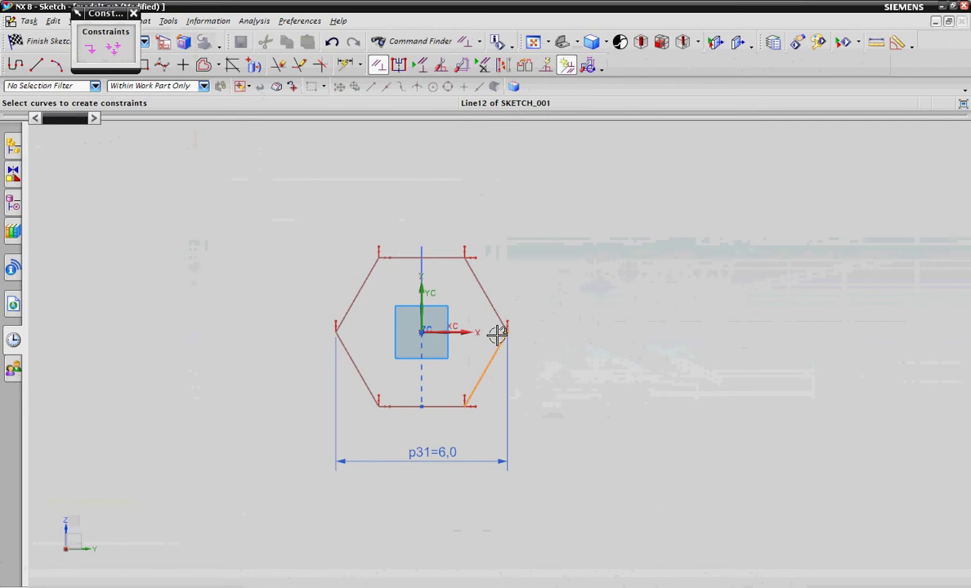
left_click(422, 330)
left_click(113, 49)
left_click(507, 333)
left_click(90, 48)
scroll(515, 392, "down", 2)
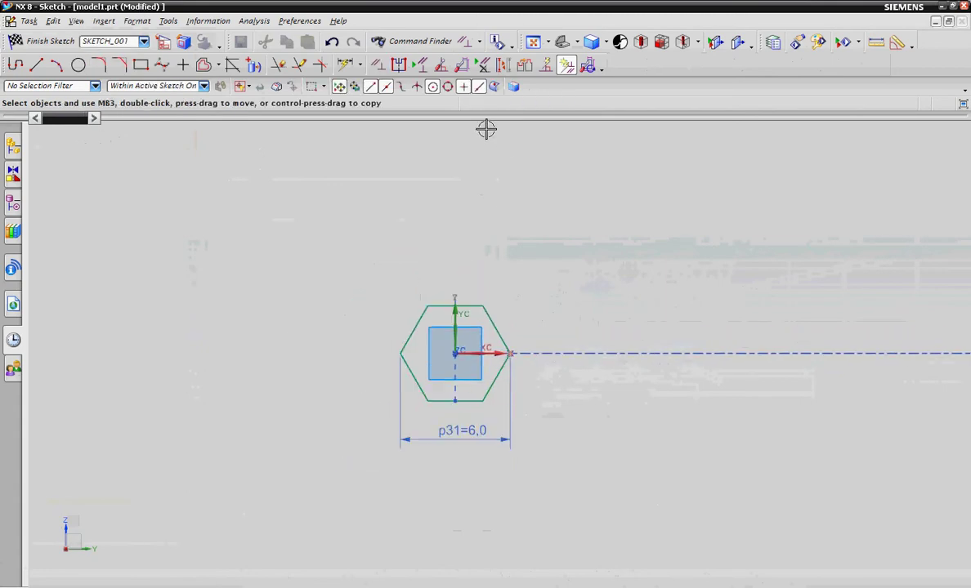
scroll(479, 190, "up", 1)
left_click(53, 40)
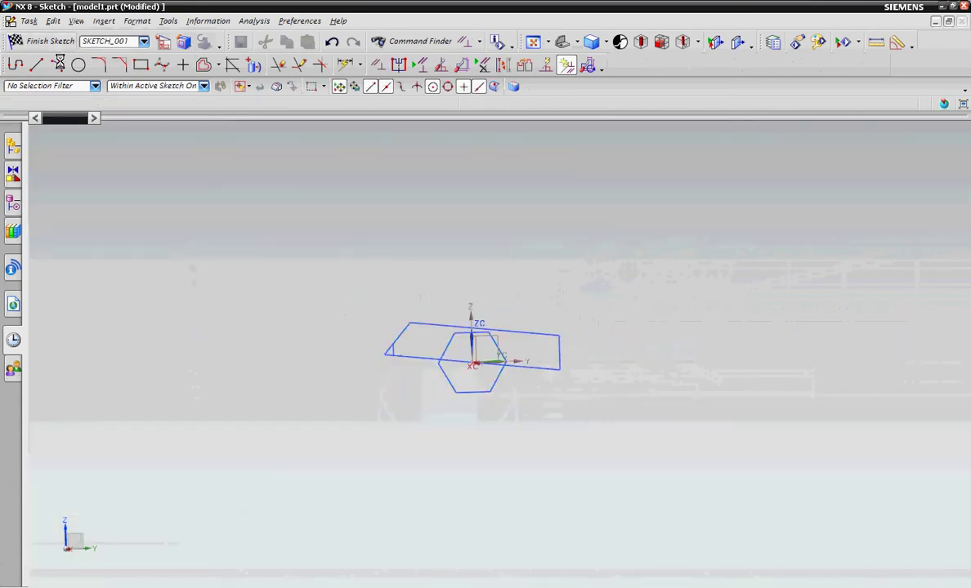
Step: Start a Revolve and select the outer outline of the long profile sketch as its section, using the Connected Curves rule
scroll(494, 281, "up", 3)
left_click(64, 65)
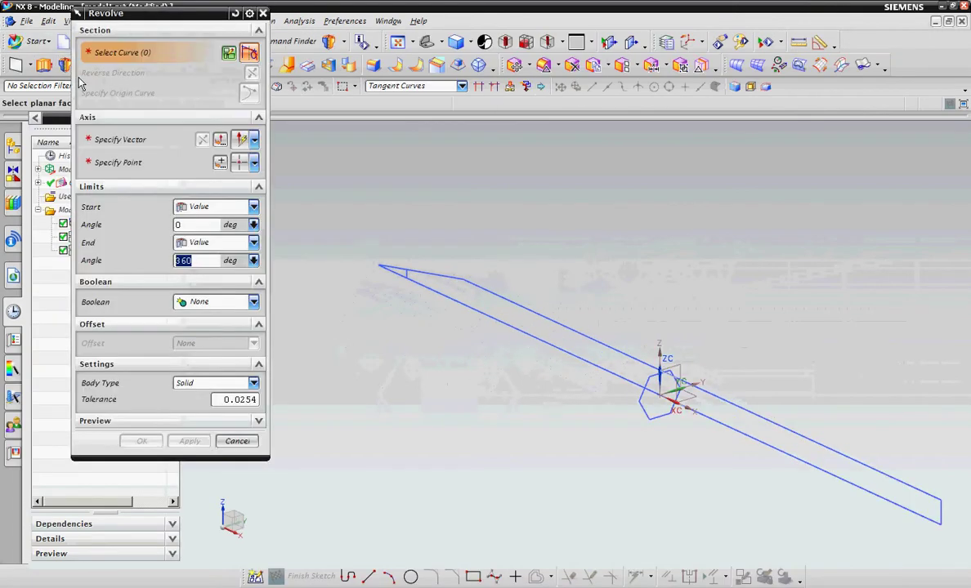
scroll(430, 265, "up", 2)
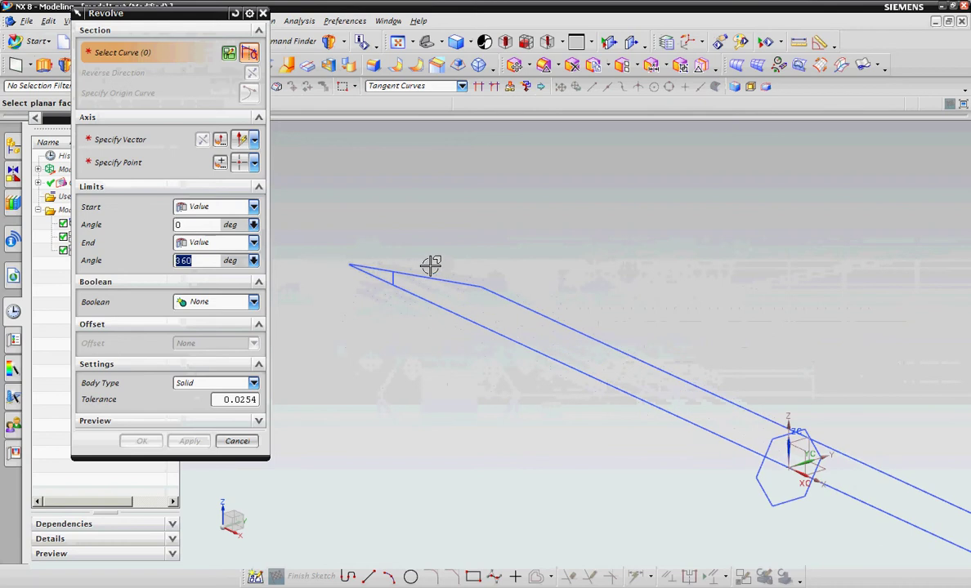
left_click(416, 87)
left_click(418, 109)
scroll(340, 260, "up", 3)
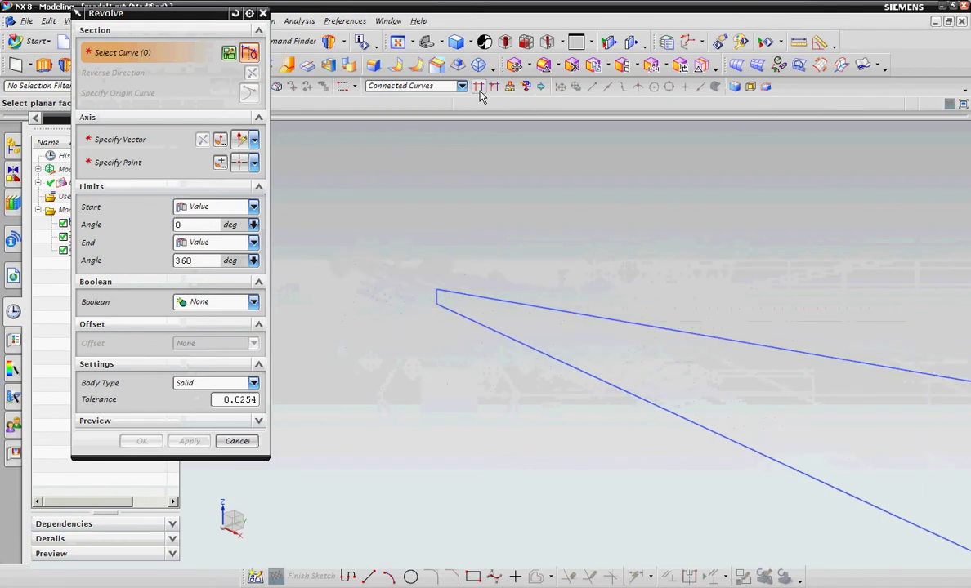
left_click(469, 288)
scroll(407, 260, "down", 3)
left_click(532, 330)
scroll(480, 290, "down", 3)
Step: Revolve the selected profile 360° about the long base line to create a solid body
left_click(133, 143)
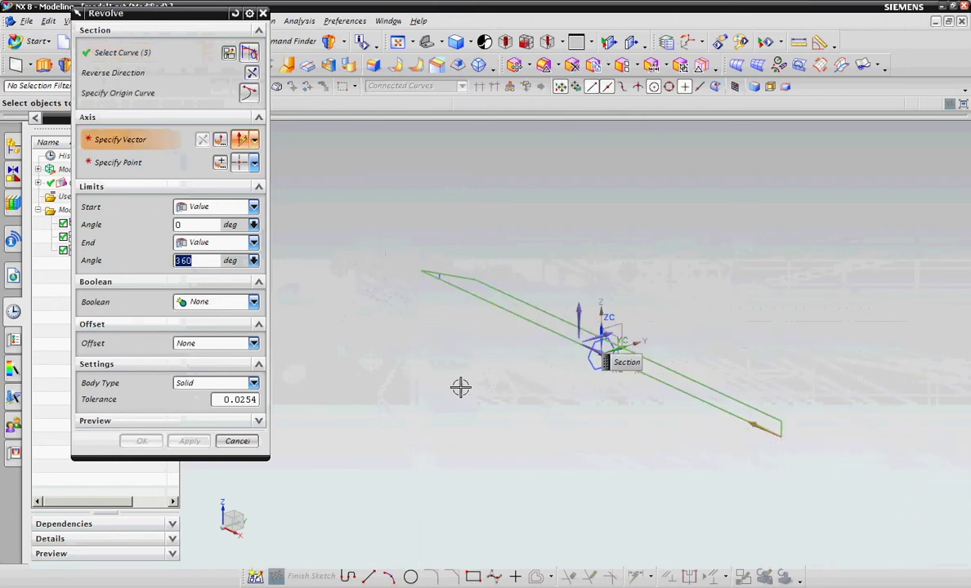
left_click(656, 383)
left_click(184, 441)
left_click(232, 442)
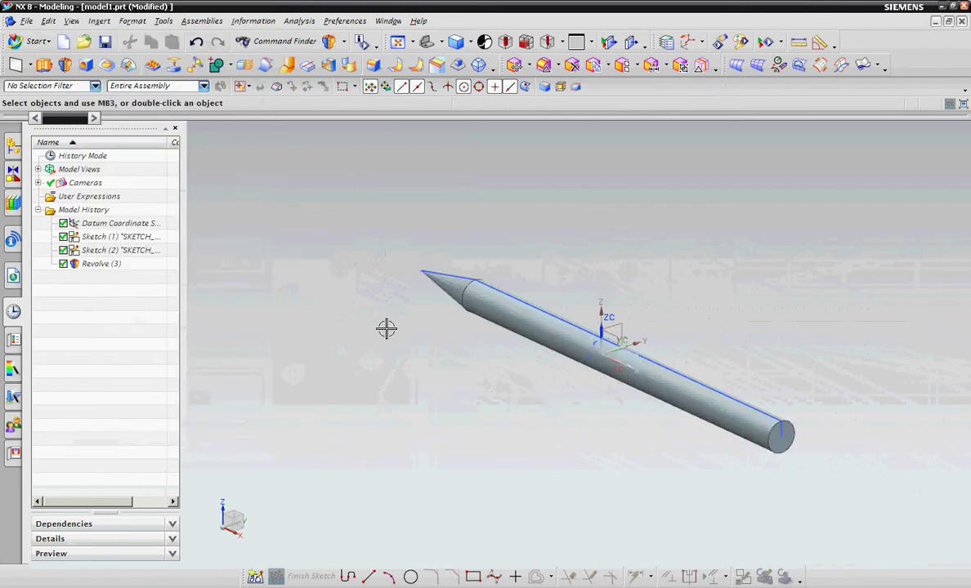
Step: Extrude the hexagon sketch from -53 mm to 54 mm as a separate solid with no Boolean
left_click(43, 64)
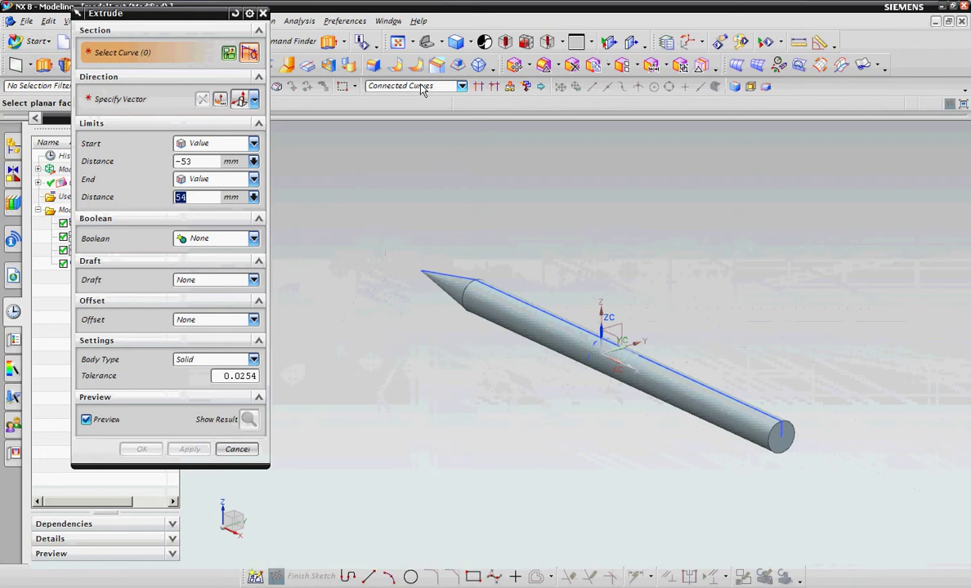
scroll(579, 316, "up", 5)
left_click(579, 302)
scroll(520, 372, "down", 5)
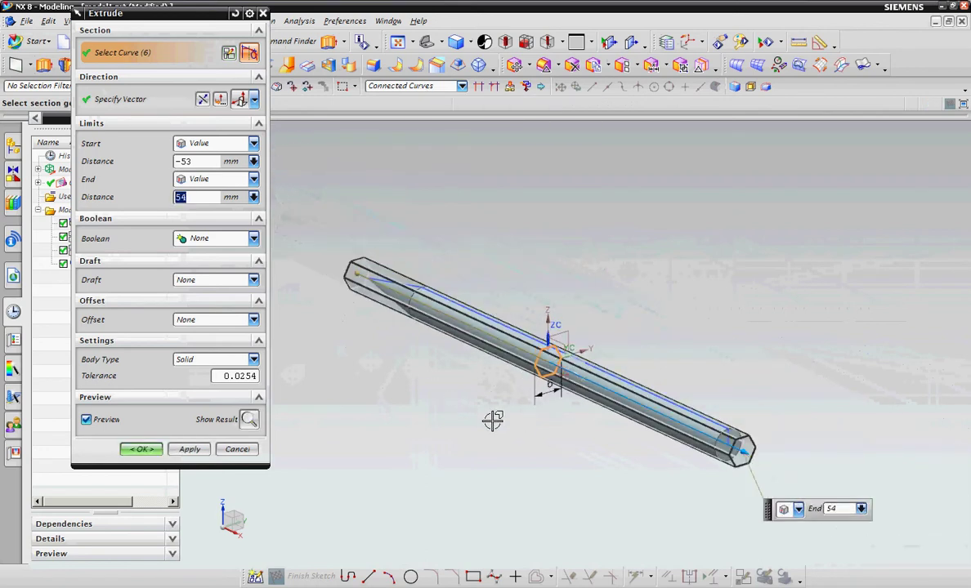
left_click(137, 449)
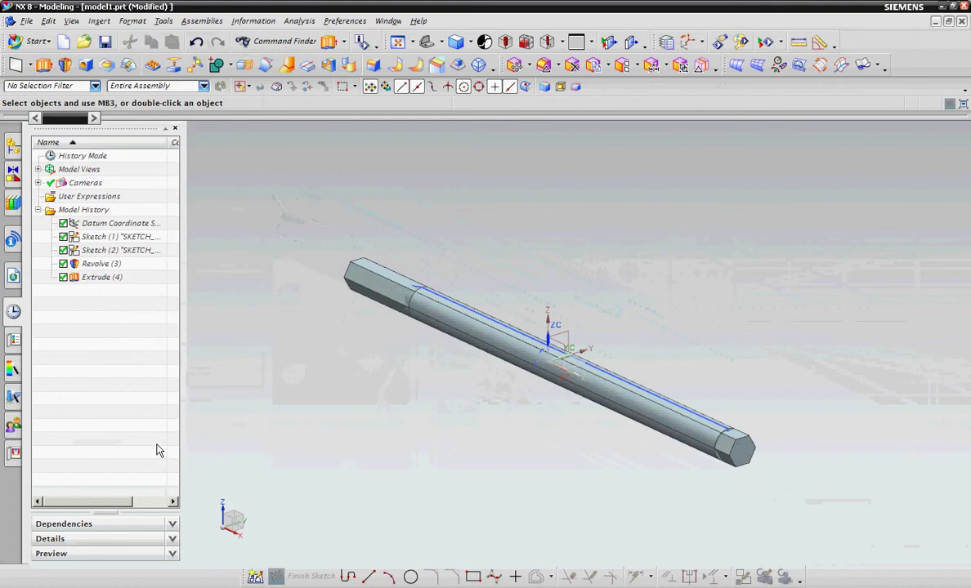
Step: Intersect the extruded hexagonal body with the revolved body to form the pencil shape
left_click(233, 67)
left_click(237, 114)
left_click(350, 284)
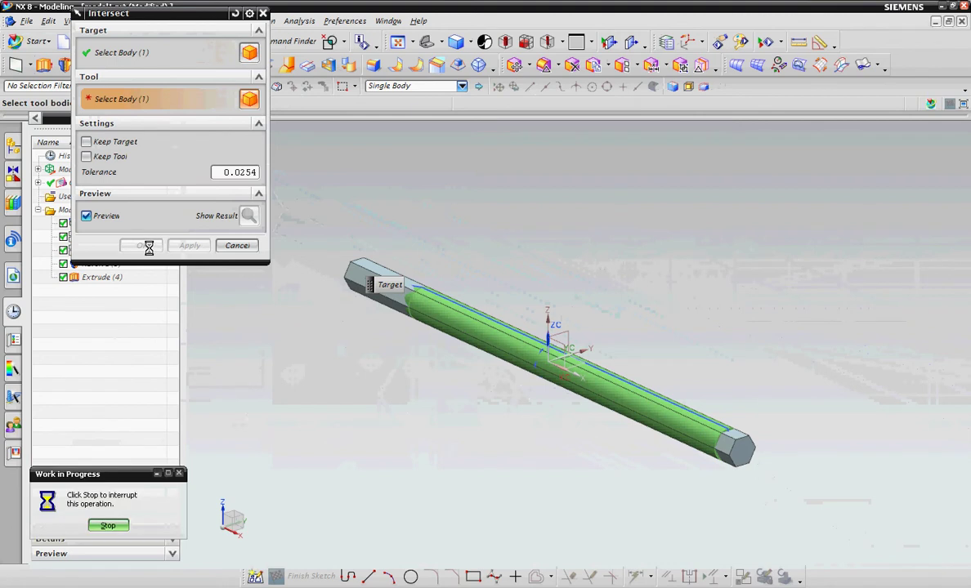
middle_click_drag(498, 380, 513, 319)
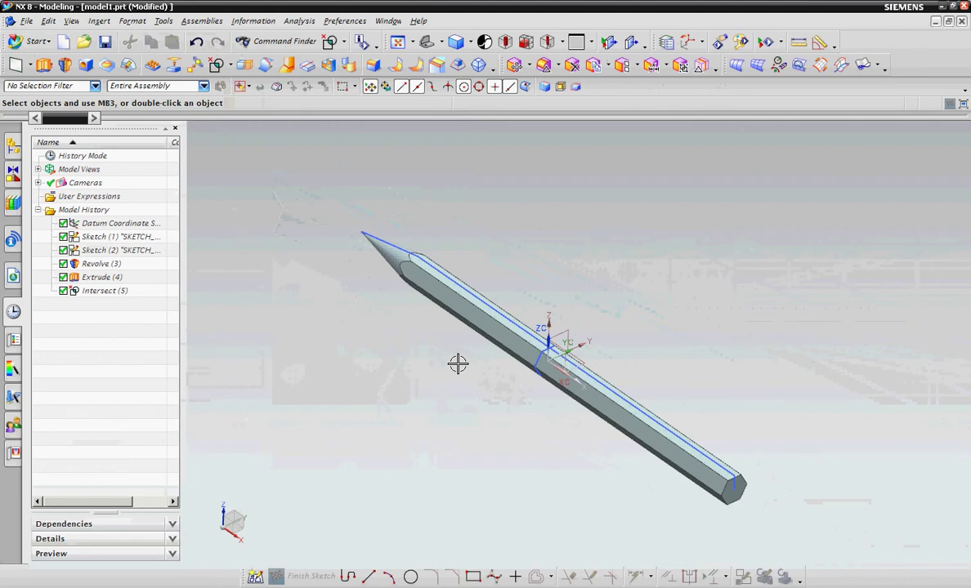
Step: Hide the two sketches and inspect the pencil body around its tip
left_click(470, 296)
right_click(556, 384)
left_click(563, 132)
mouse_move(453, 462)
middle_mouse_down()
mouse_move(456, 412)
mouse_move(512, 426)
mouse_move(492, 429)
mouse_move(488, 411)
mouse_move(472, 433)
mouse_move(448, 433)
middle_mouse_up()
scroll(297, 398, "up", 3)
scroll(507, 424, "down", 3)
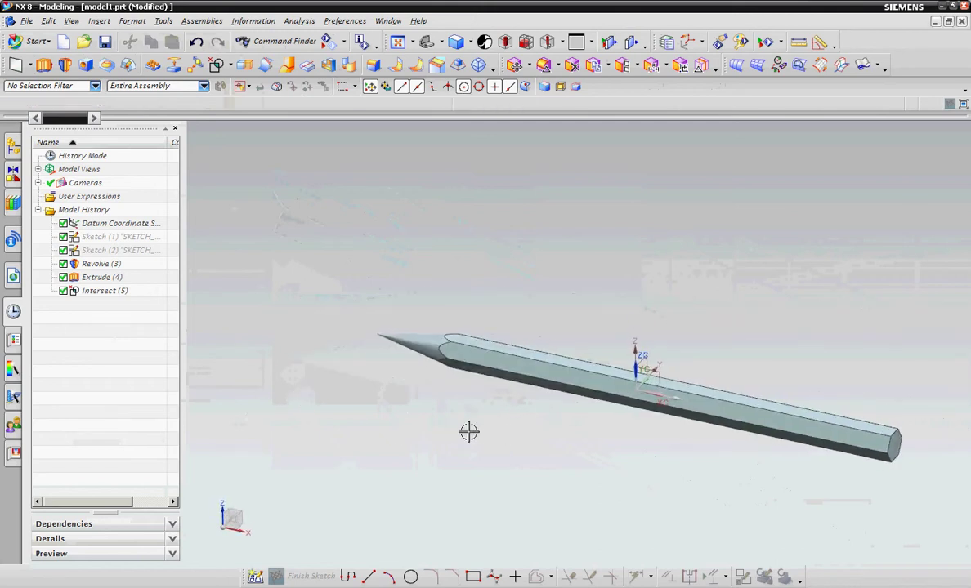
Step: Show the hexagon sketch and the profile sketch again
right_click(127, 253)
left_click(152, 250)
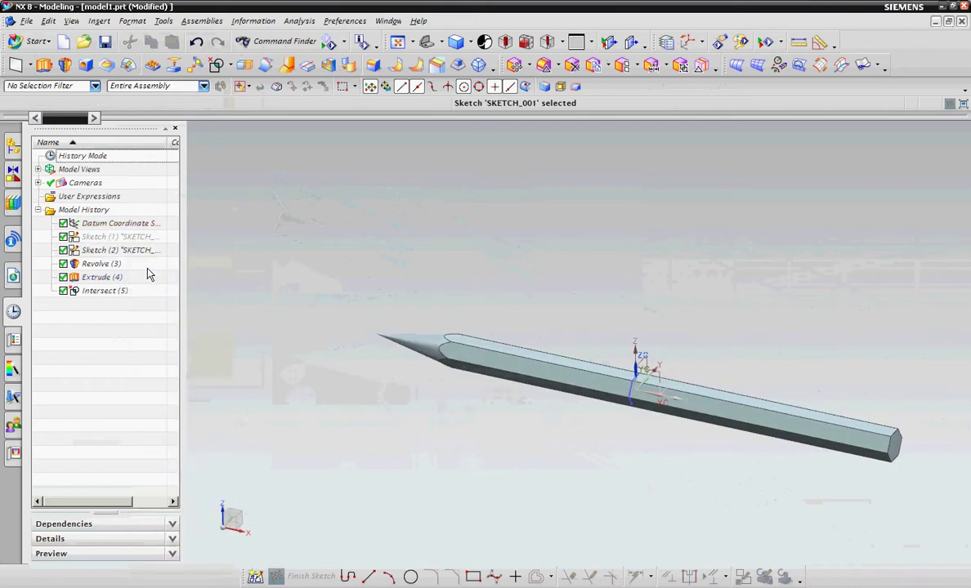
right_click(119, 236)
left_click(176, 237)
scroll(497, 358, "up", 3)
scroll(496, 357, "down", 3)
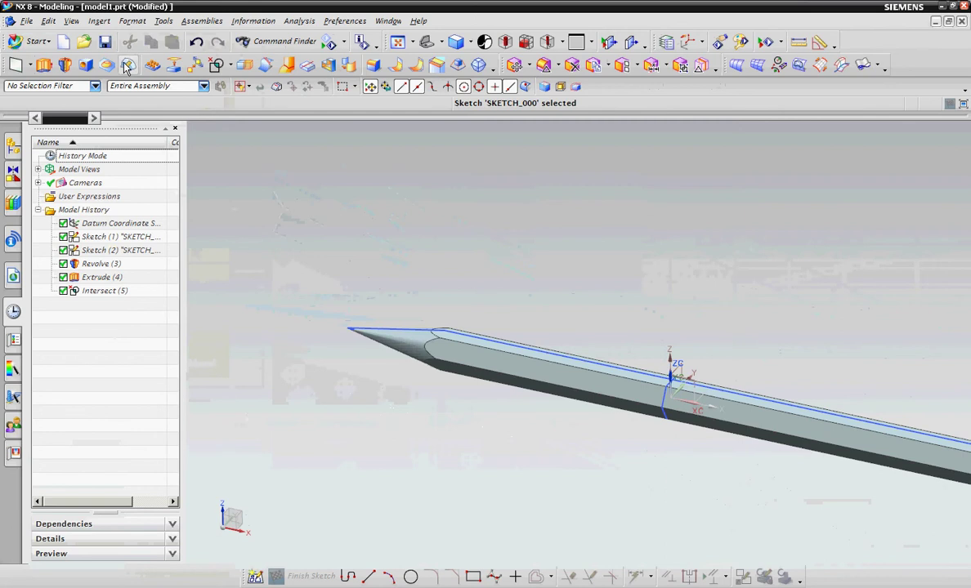
left_click(99, 21)
mouse_move(175, 133)
left_click(260, 237)
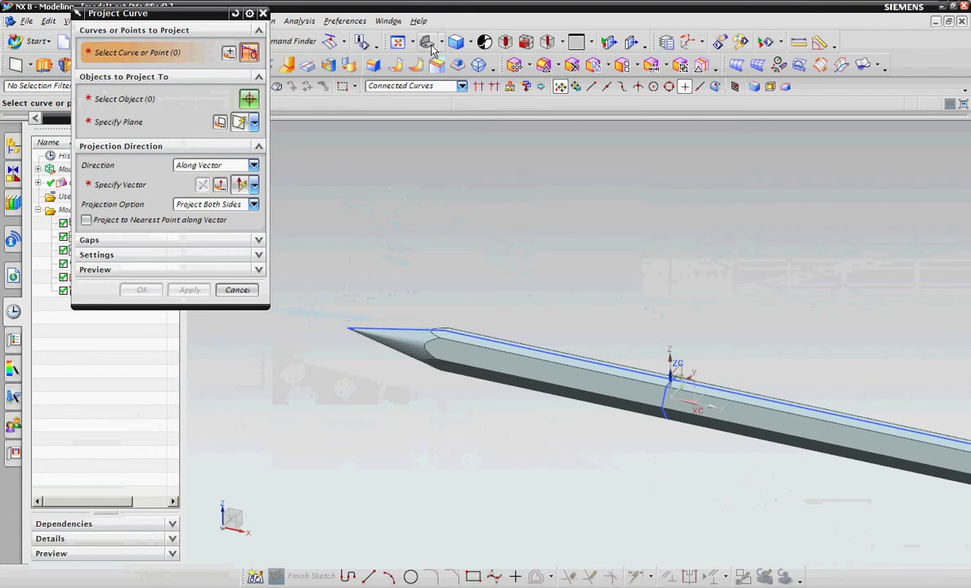
left_click(471, 41)
left_click(480, 121)
scroll(372, 347, "up", 3)
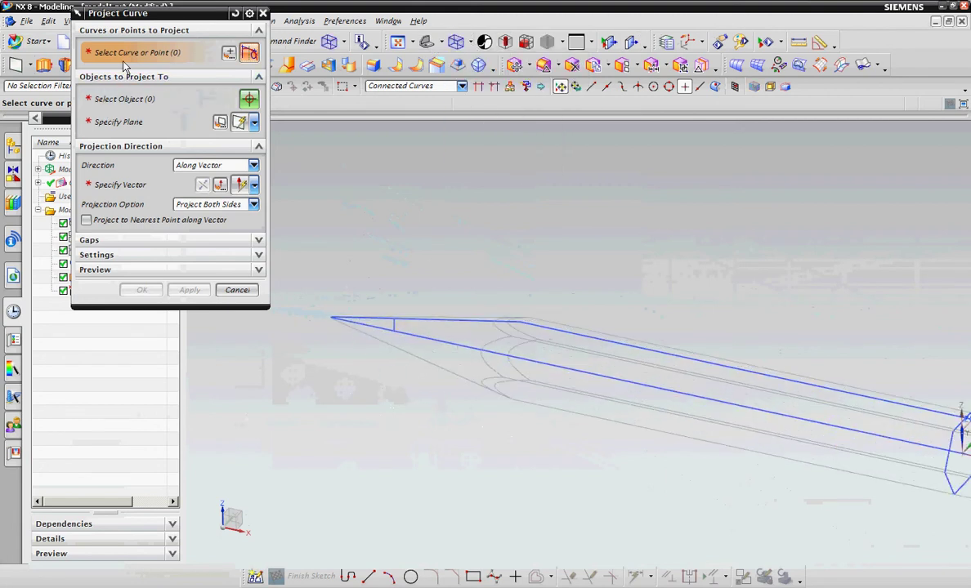
scroll(406, 335, "up", 2)
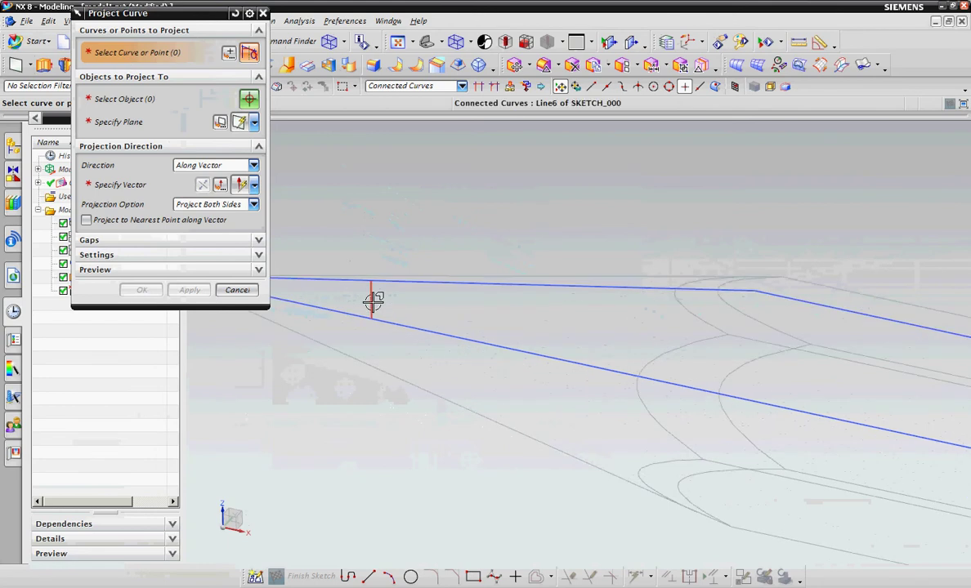
left_click(372, 300)
key("Escape")
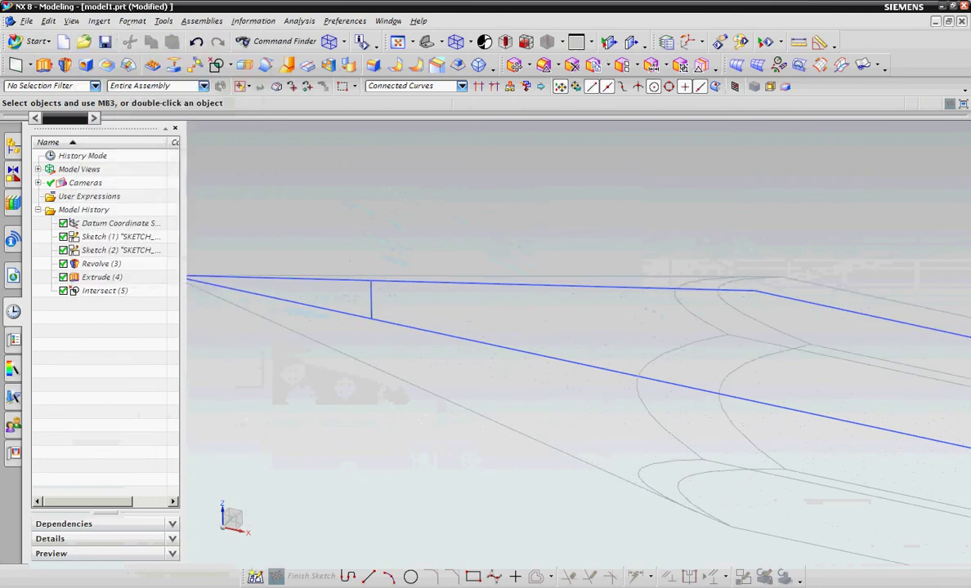
Step: Edit the profile sketch and draw two short horizontal lines about 5.6 mm long, one above and one below the tip
scroll(321, 403, "down", 3)
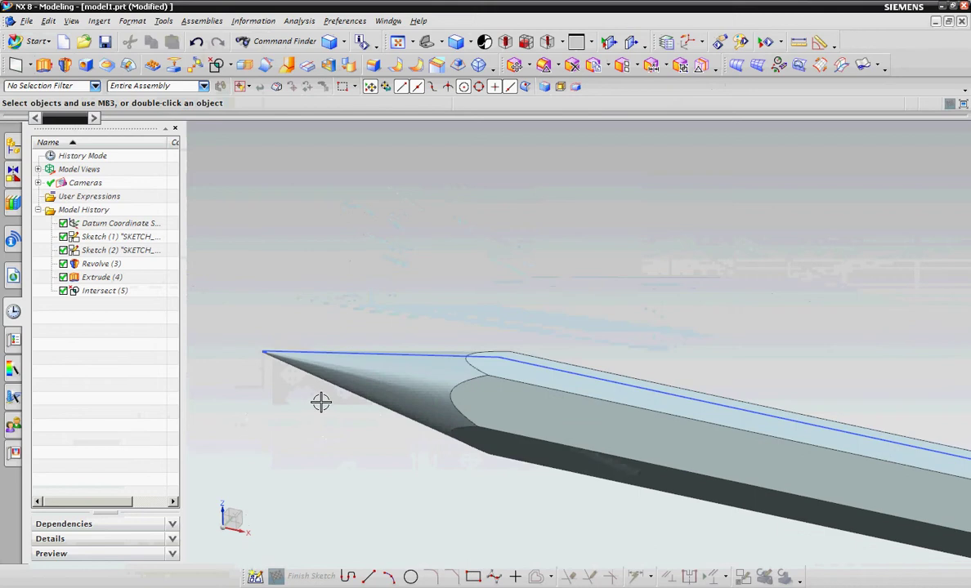
double_click(345, 356)
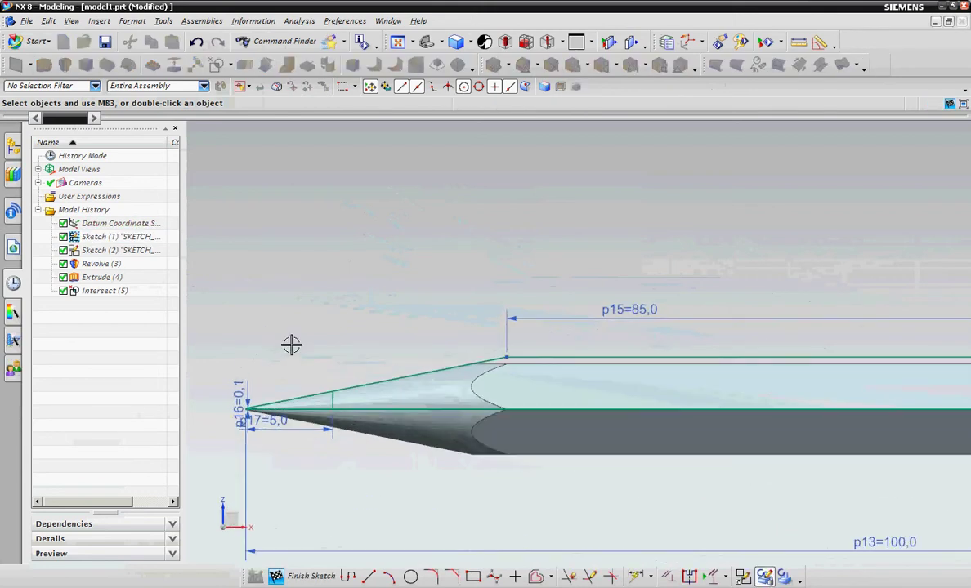
key("l")
left_click(270, 332)
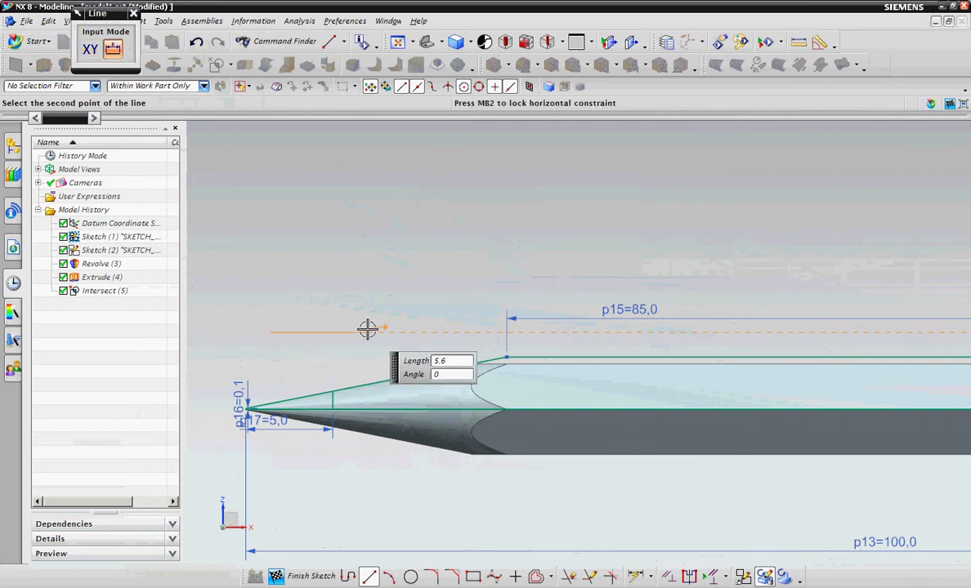
left_click(367, 332)
left_click(291, 484)
left_click(366, 484)
key("Escape")
Step: Extend the short vertical line near the tip up and down to the two horizontal lines, and finish the sketch
key("e")
left_click(332, 399)
left_click(332, 426)
key("Escape")
left_click(292, 576)
mouse_move(415, 387)
middle_mouse_down()
mouse_move(407, 456)
mouse_move(410, 466)
mouse_move(428, 461)
middle_mouse_up()
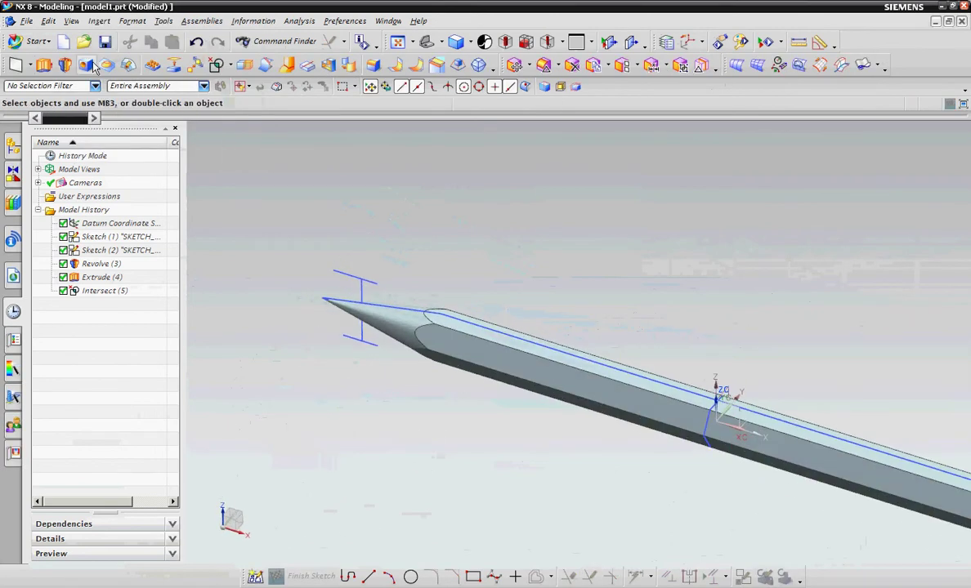
Step: Project the extended vertical sketch line along a vector onto the conical face of the pencil tip
left_click(99, 21)
mouse_move(137, 133)
left_click(261, 236)
scroll(371, 311, "up", 2)
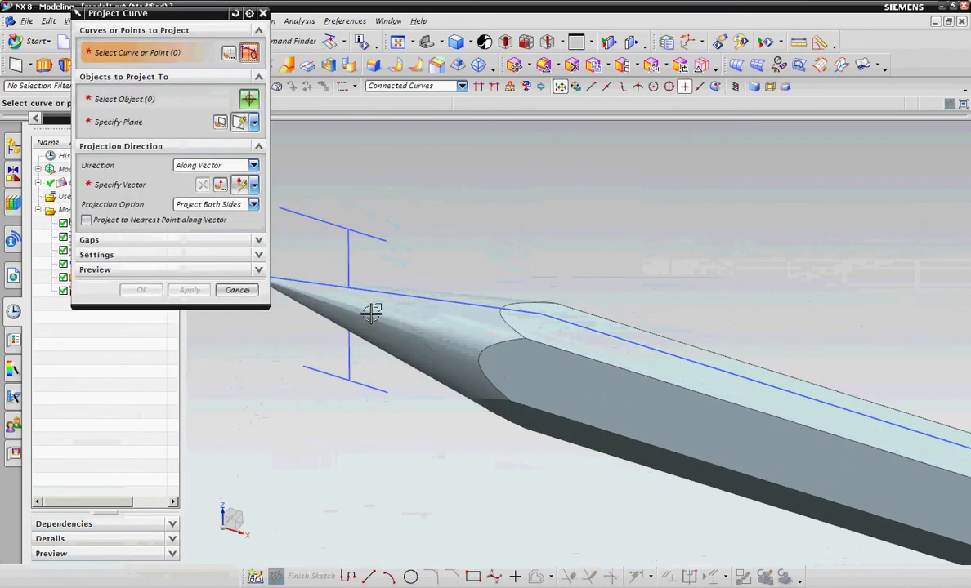
left_click(341, 247)
left_click(377, 331)
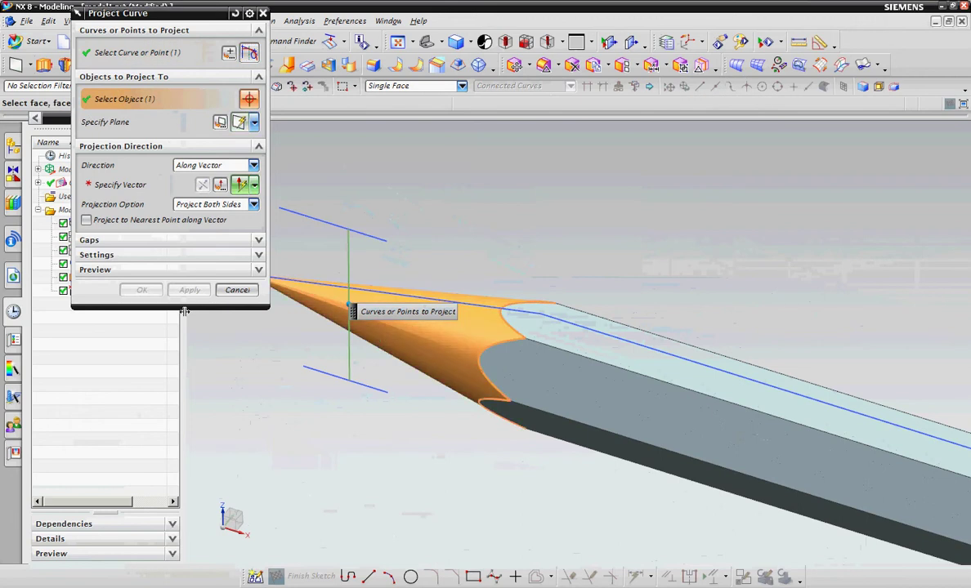
left_click(590, 327)
left_click(138, 299)
Step: Hide the profile sketch and the hexagon sketch
left_click(373, 233)
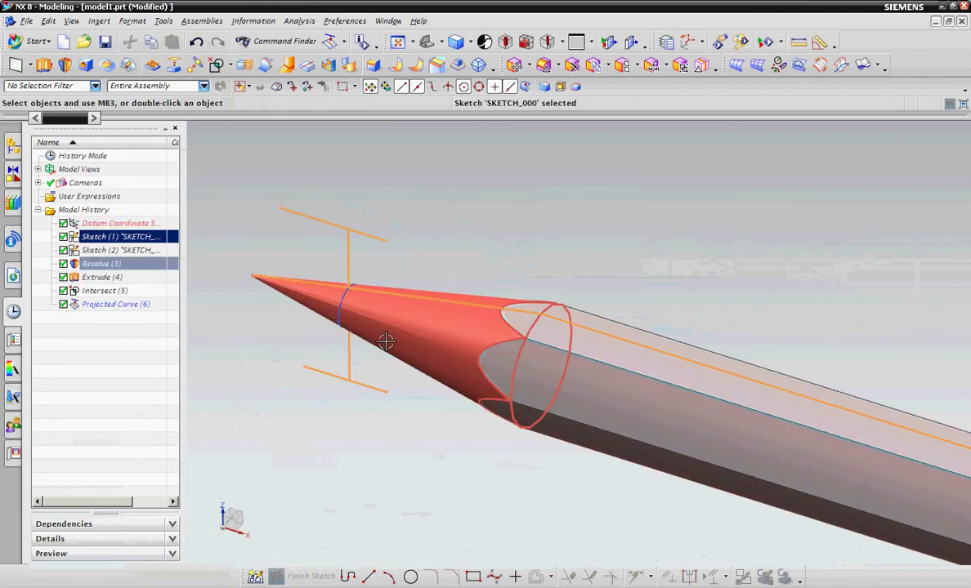
key("ctrl+b")
scroll(406, 223, "down", 5)
right_click(570, 318)
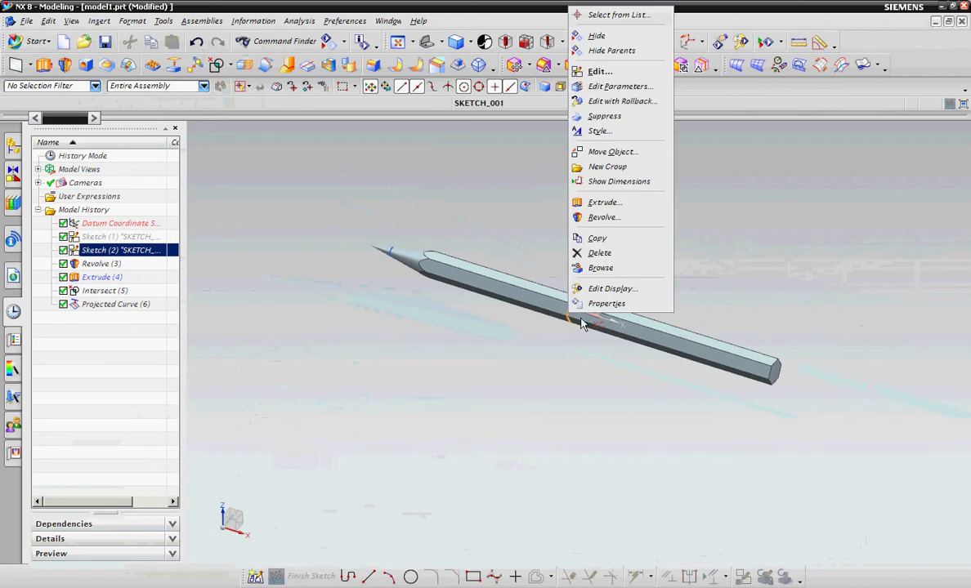
left_click(600, 36)
Step: Divide the conical tip face with the projected curve, hiding the dividing object
scroll(405, 247, "up", 5)
left_click(308, 68)
left_click(380, 257)
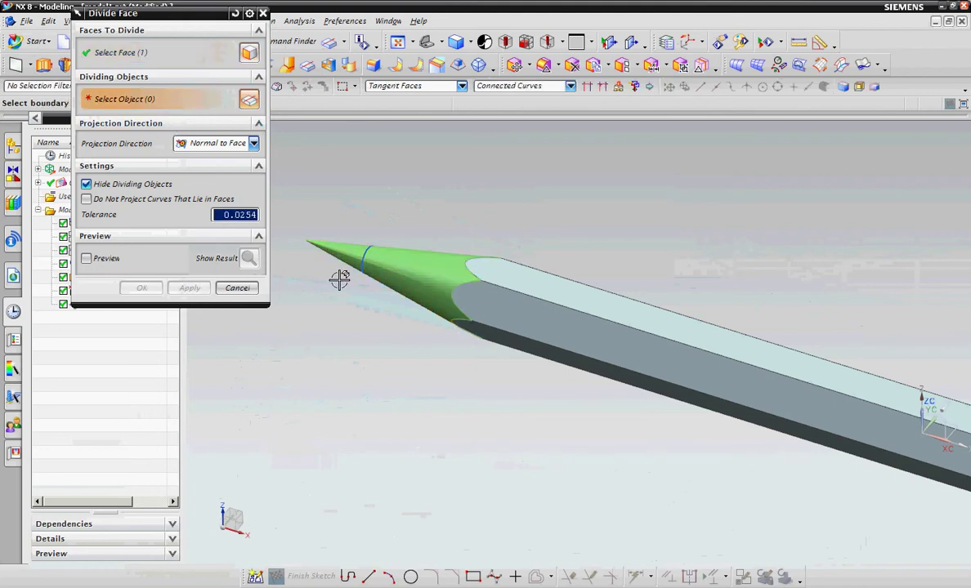
left_click(369, 257)
left_click(189, 287)
left_click(237, 287)
Step: Apply an edge blend of radius 0.5 mm to the six long edges of the hexagonal body
scroll(572, 352, "down", 3)
scroll(699, 417, "up", 4)
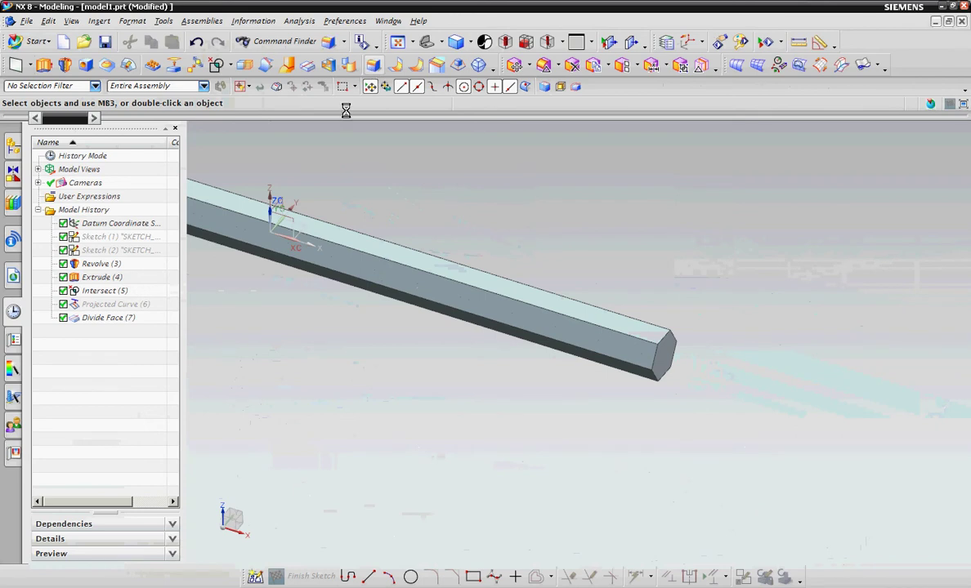
scroll(685, 340, "up", 2)
left_click(654, 369)
left_click(621, 417)
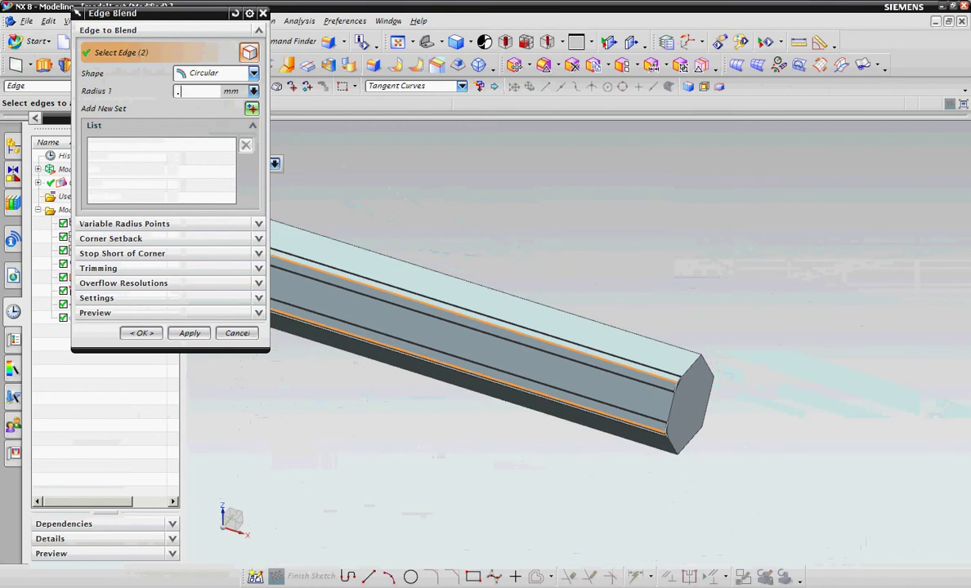
key("Return")
left_click(621, 334)
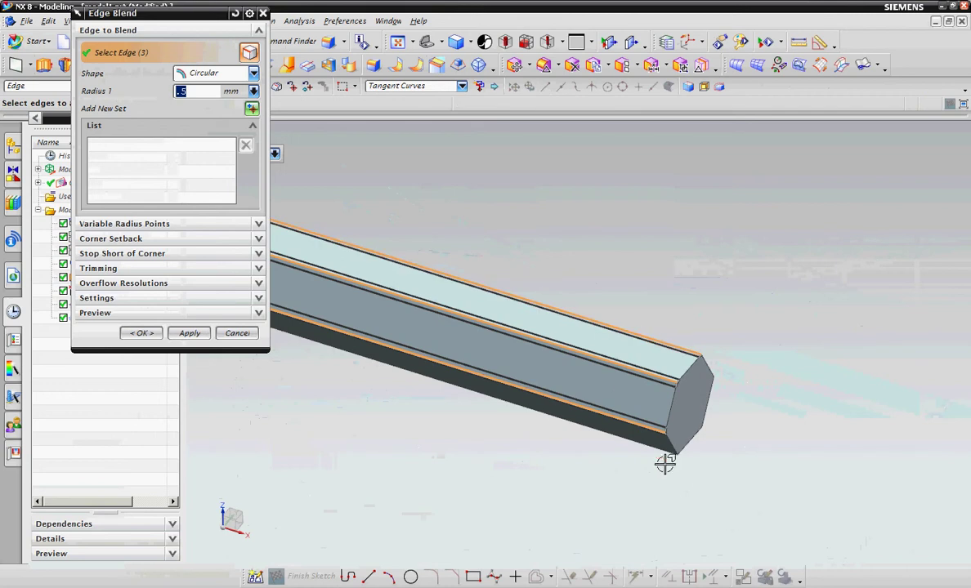
left_click(665, 451)
middle_click_drag(778, 481, 669, 492)
scroll(669, 492, "down", 4)
scroll(443, 500, "up", 5)
left_click(526, 327)
middle_click_drag(581, 444, 559, 366)
left_click(560, 365)
left_click(190, 334)
Step: Blend all boundary edges of the flat end face opposite the tip with a circular edge blend
scroll(495, 444, "down", 3)
middle_click_drag(494, 444, 550, 470)
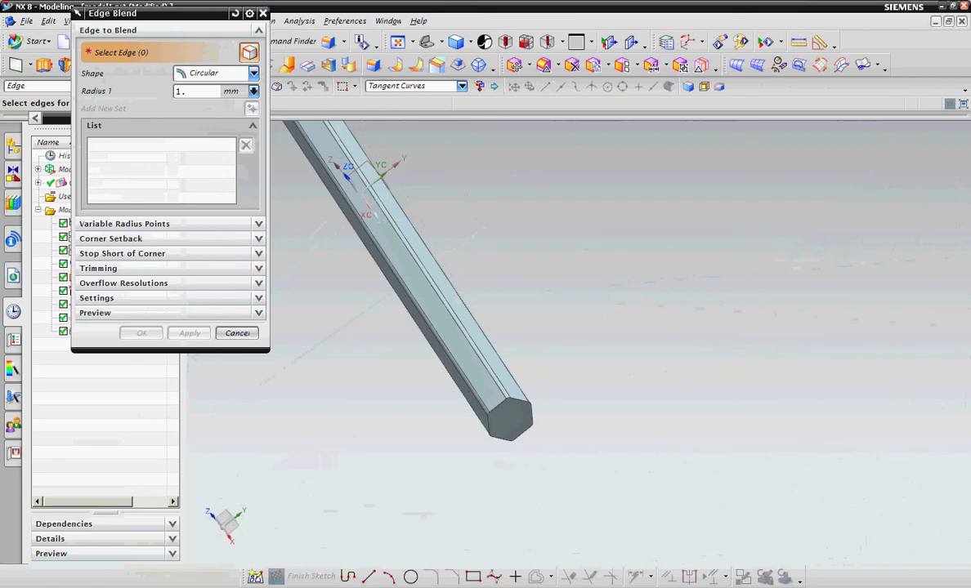
scroll(547, 446, "up", 2)
left_click(463, 398)
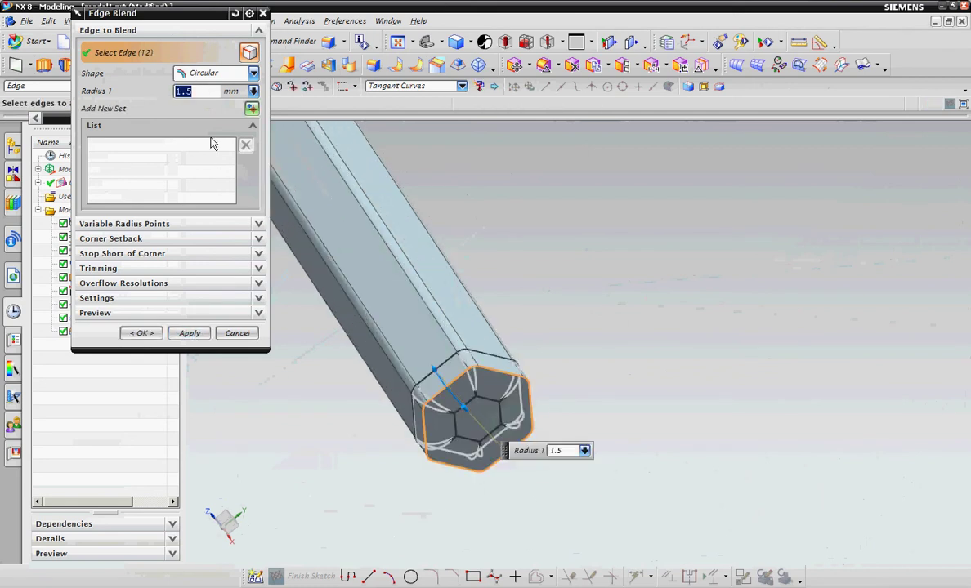
key("Return")
left_click(139, 333)
Step: Change the display colour of the two lead faces at the pencil's point to a dark grey, using the Face selection filter
scroll(558, 413, "down", 5)
mouse_move(559, 414)
middle_mouse_down()
mouse_move(506, 455)
mouse_move(559, 435)
mouse_move(458, 442)
middle_mouse_up()
scroll(442, 426, "up", 2)
middle_click_drag(566, 425, 562, 420)
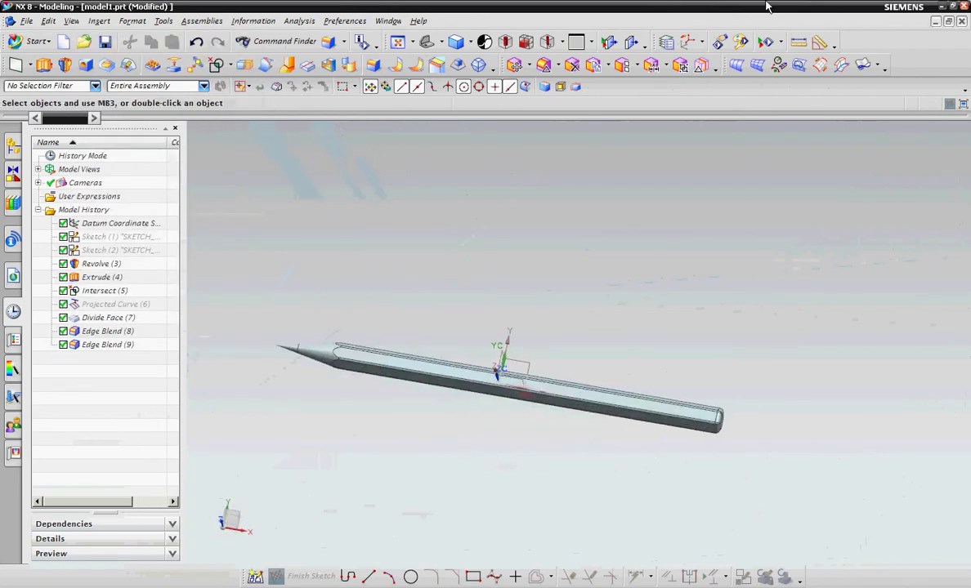
left_click(740, 43)
scroll(709, 304, "down", 2)
left_click(69, 87)
left_click(47, 133)
scroll(460, 284, "up", 3)
left_click(398, 319)
scroll(359, 306, "up", 2)
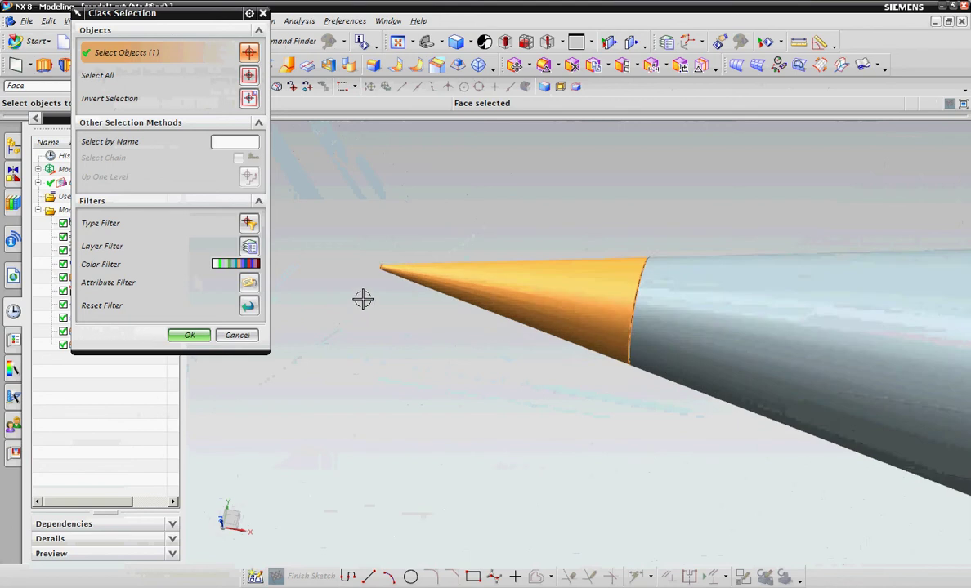
scroll(390, 275, "up", 5)
scroll(391, 275, "down", 2)
middle_click_drag(426, 332, 448, 344)
scroll(448, 343, "down", 3)
middle_click_drag(385, 303, 316, 228)
scroll(382, 299, "down", 5)
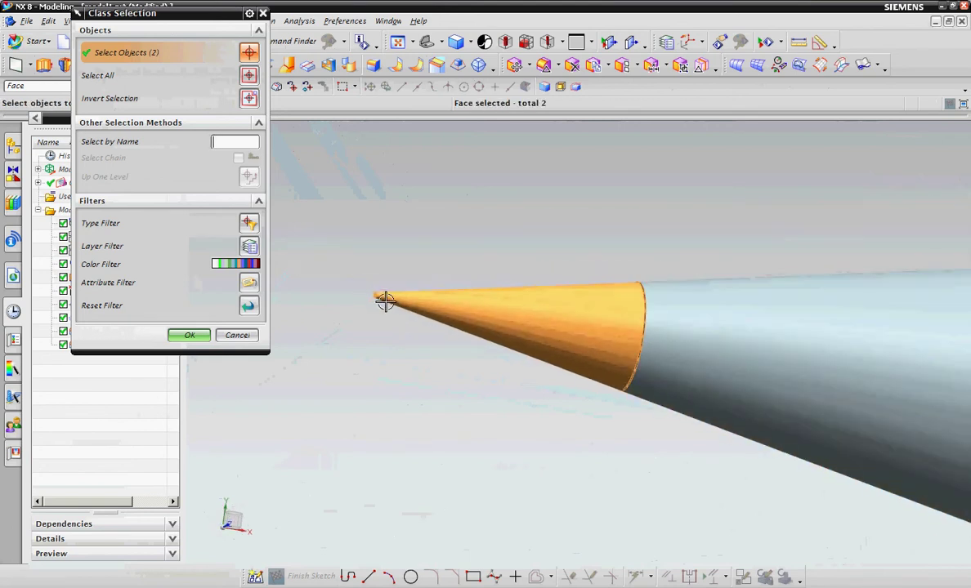
left_click(190, 336)
left_click(217, 89)
left_click(130, 148)
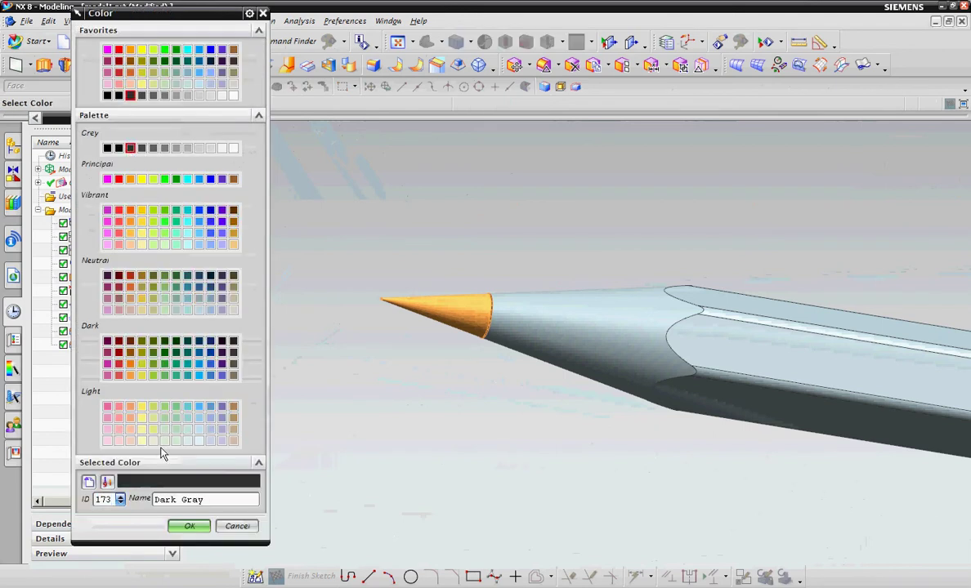
left_click(141, 149)
left_click(187, 526)
left_click(142, 402)
Step: Change the display colour of the sharpened wood cone face to Strong Tan
mouse_move(213, 372)
middle_mouse_down()
mouse_move(260, 352)
mouse_move(392, 431)
middle_mouse_up()
left_click(746, 65)
scroll(353, 351, "up", 3)
left_click(36, 85)
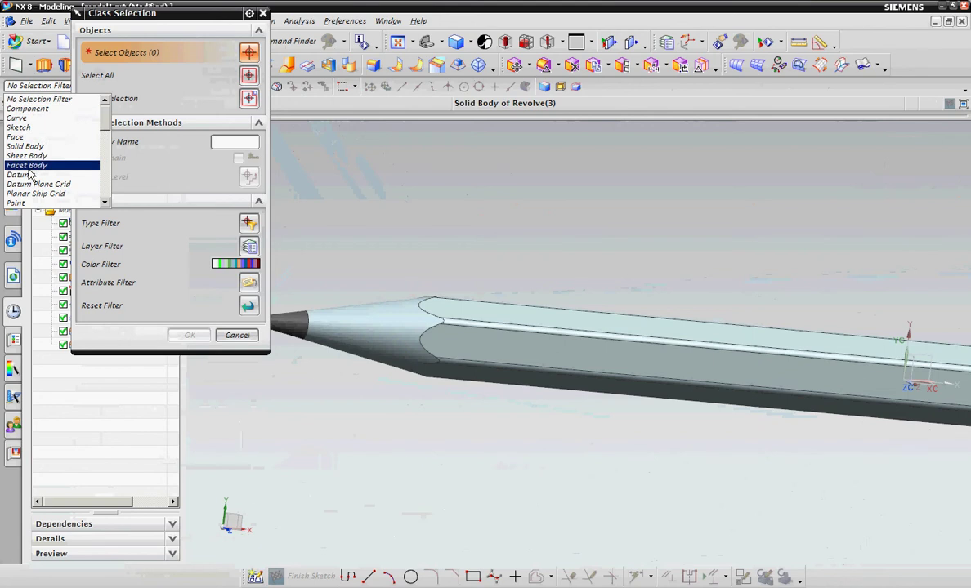
left_click(33, 132)
left_click(387, 337)
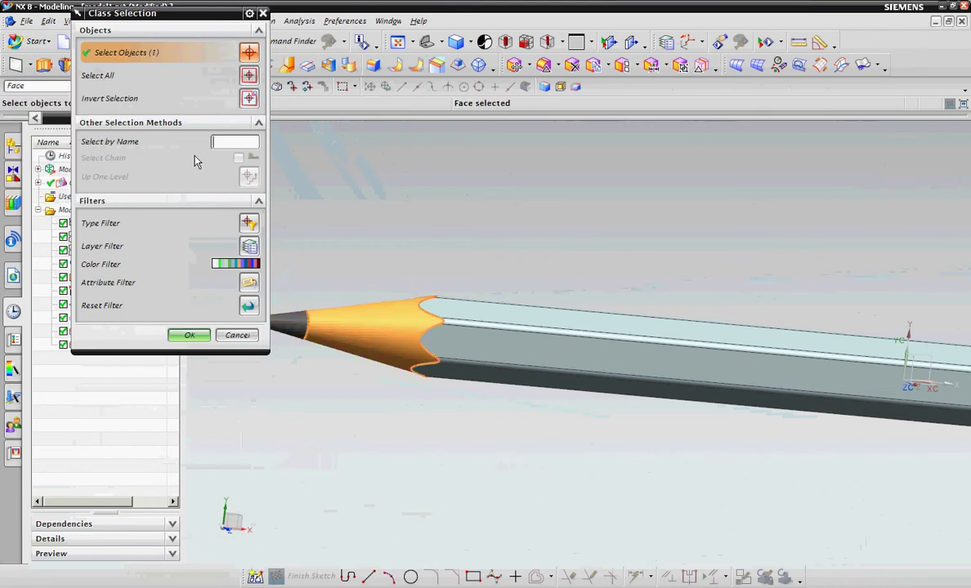
left_click(189, 335)
left_click(229, 89)
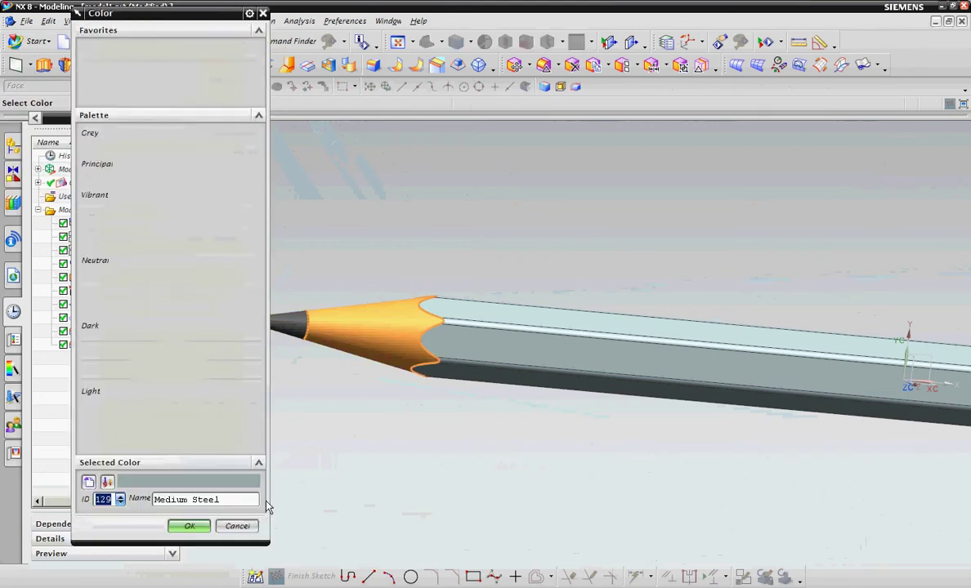
left_click(234, 418)
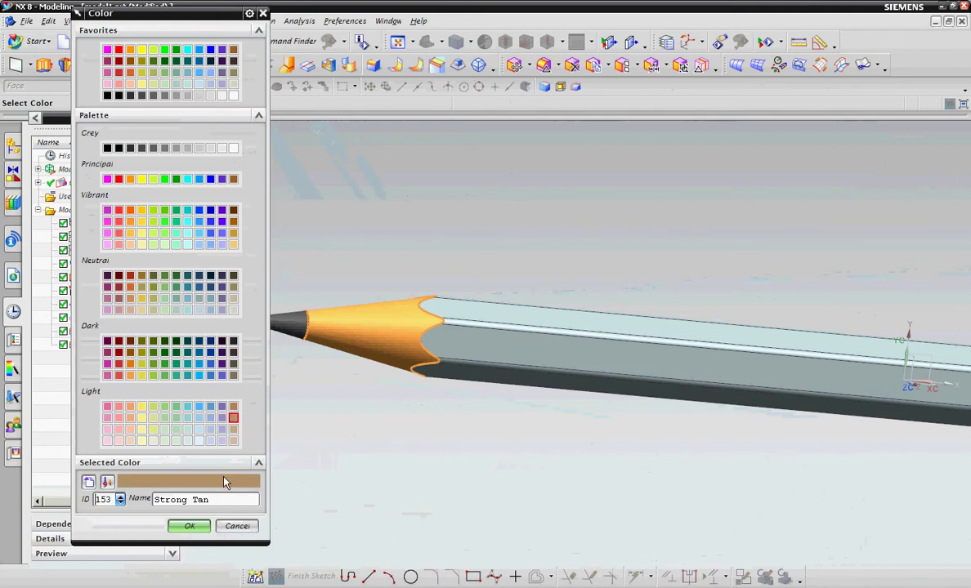
left_click(193, 526)
left_click(137, 402)
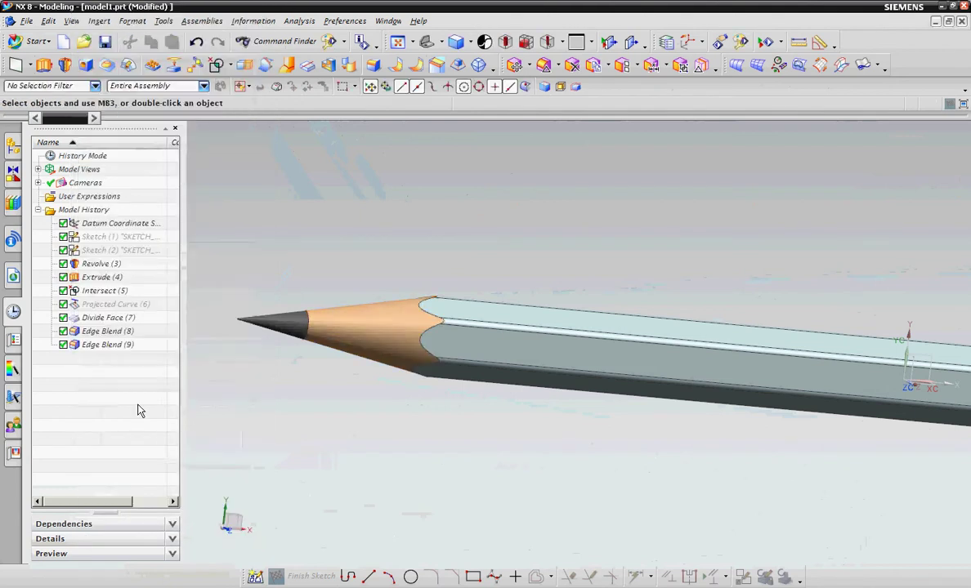
Step: Start editing the object display with the Face filter and select the six rounded faces along the pencil's long edges
scroll(335, 303, "down", 3)
mouse_move(347, 328)
middle_mouse_down()
mouse_move(368, 411)
mouse_move(366, 379)
middle_mouse_up()
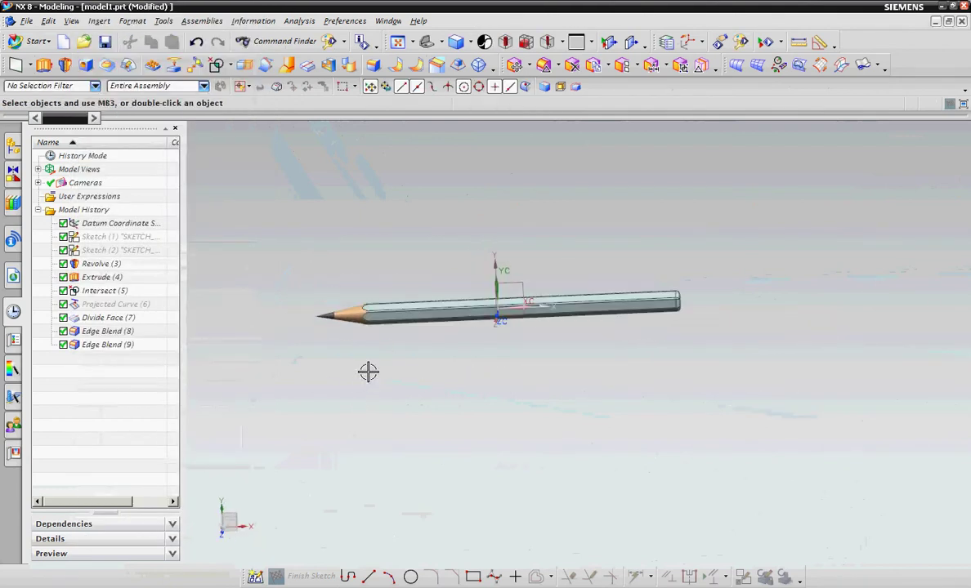
left_click(739, 43)
left_click(40, 86)
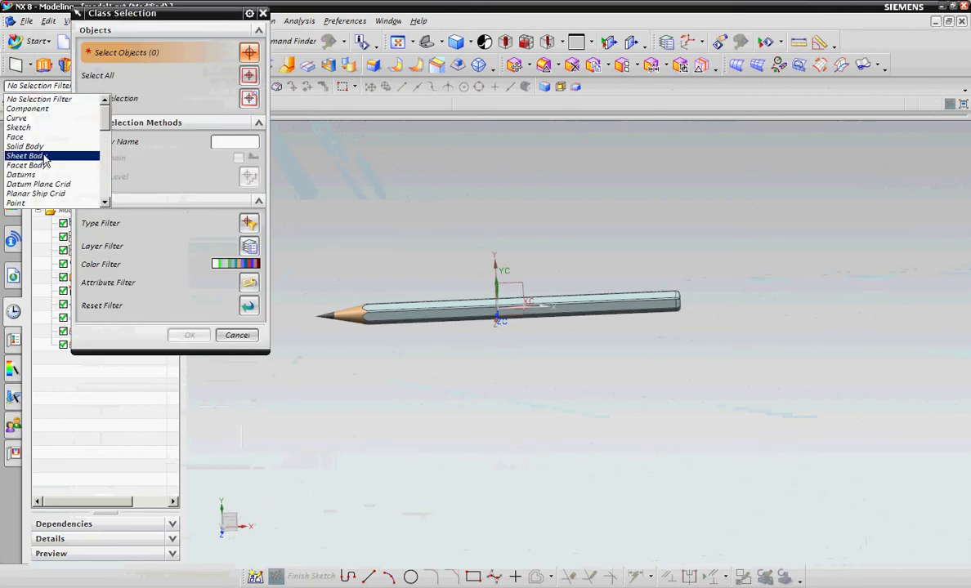
left_click(45, 138)
scroll(403, 392, "up", 5)
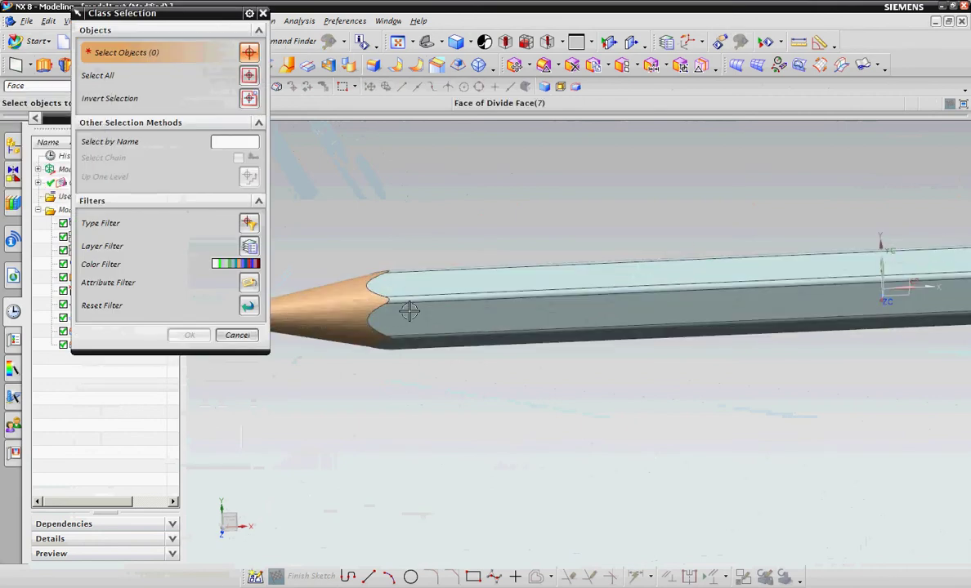
left_click(399, 276)
left_click(403, 381)
scroll(403, 382, "down", 6)
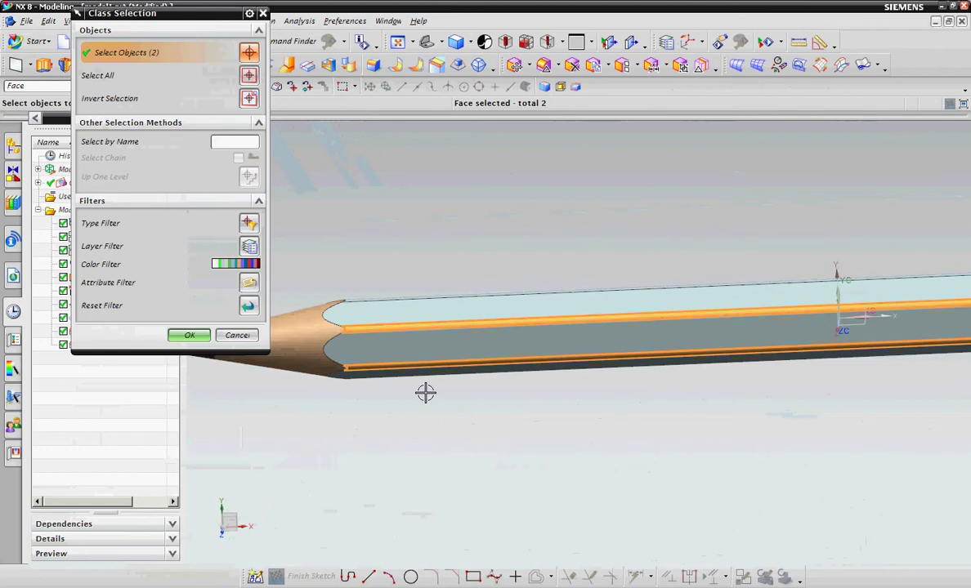
scroll(418, 442, "up", 4)
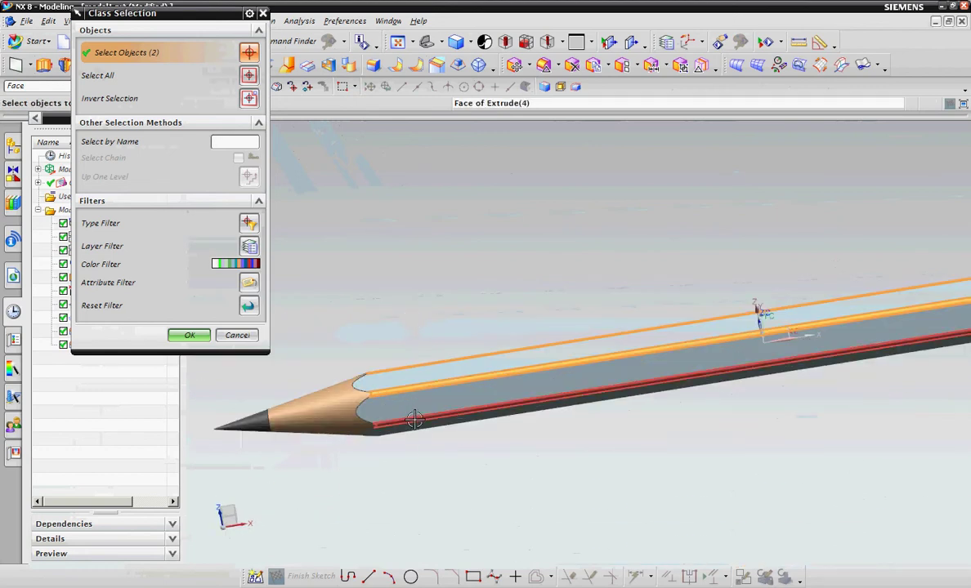
left_click(434, 417)
middle_click_drag(435, 417, 429, 343)
scroll(407, 471, "up", 3)
left_click(399, 425)
scroll(432, 472, "down", 3)
mouse_move(432, 471)
middle_mouse_down()
mouse_move(426, 373)
mouse_move(416, 423)
mouse_move(396, 314)
middle_mouse_up()
left_click(425, 340)
left_click(395, 290)
Step: Add the blended faces around the end opposite the tip and the flat end face to the face selection
scroll(391, 396, "down", 3)
middle_click_drag(690, 457, 629, 468)
scroll(646, 401, "up", 5)
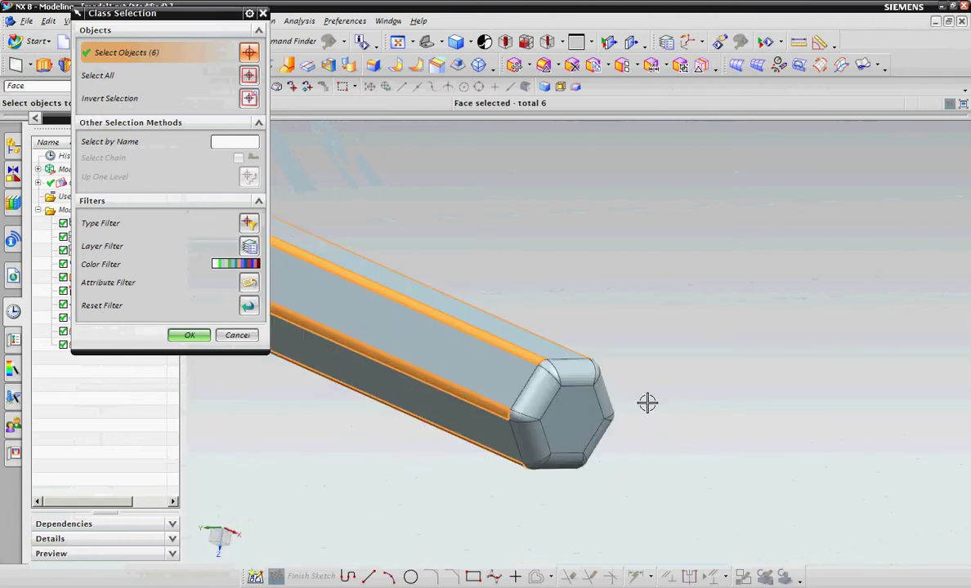
left_click(476, 359)
left_click(480, 329)
left_click(514, 332)
left_click(414, 445)
left_click(413, 422)
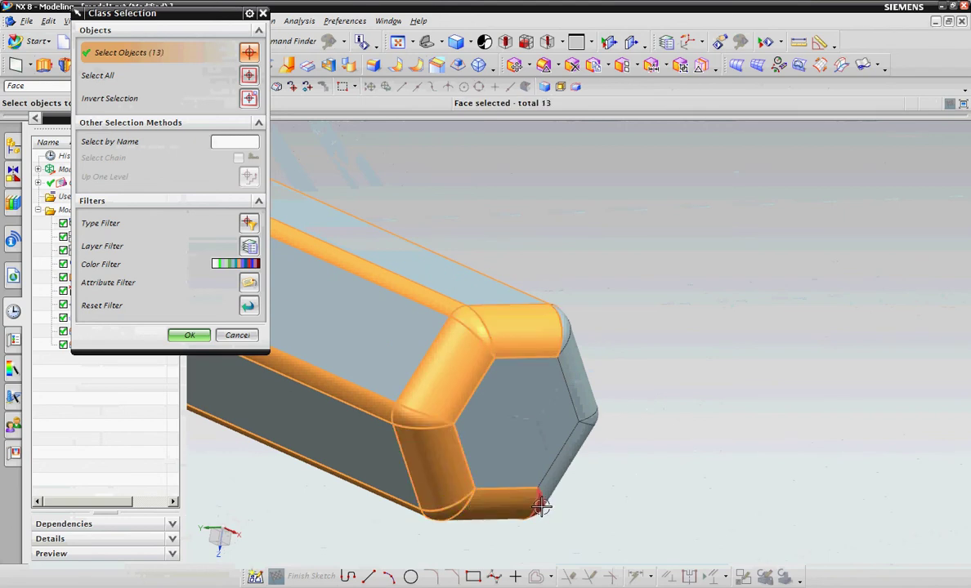
left_click(589, 417)
left_click(577, 357)
left_click(566, 334)
left_click(522, 442)
scroll(543, 458, "down", 3)
mouse_move(565, 474)
middle_mouse_down()
mouse_move(588, 447)
mouse_move(411, 414)
middle_mouse_up()
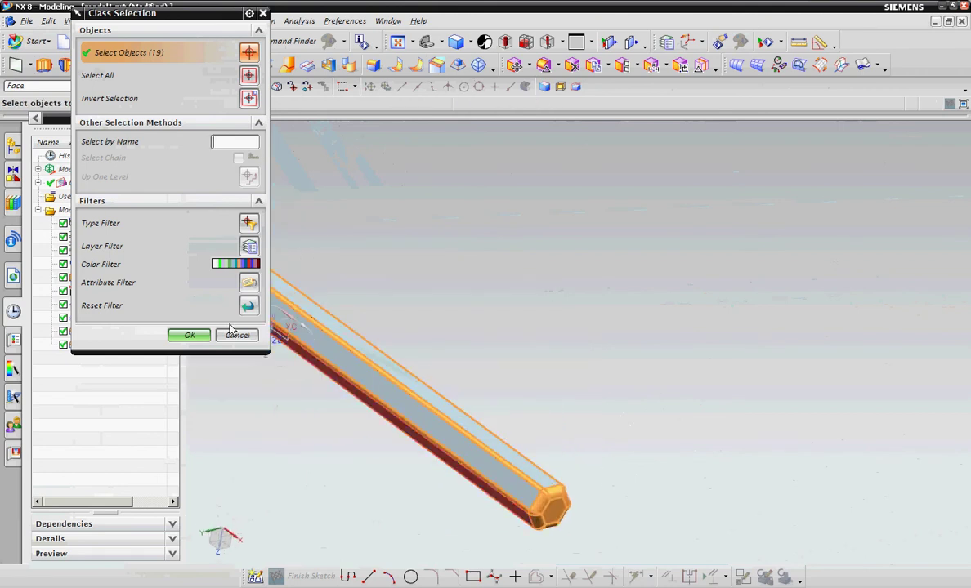
Step: Change the display colour of the selected rounded edge faces and end faces to Charcoal Gray
left_click(190, 335)
left_click(217, 88)
left_click(118, 97)
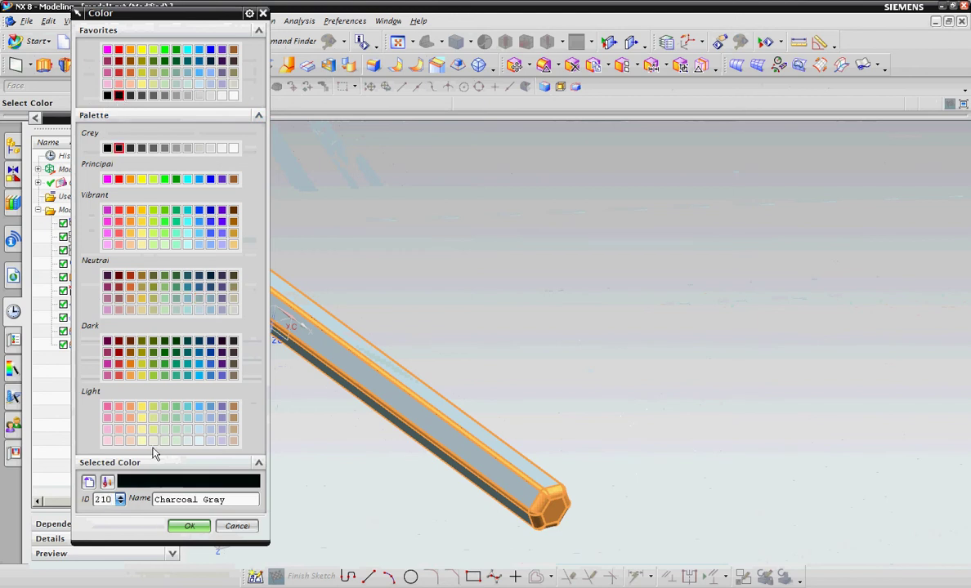
left_click(187, 527)
left_click(140, 402)
Step: Start editing the object display with the Face filter and select the six flat faces along the pencil's body
scroll(443, 393, "down", 4)
mouse_move(477, 420)
middle_mouse_down()
mouse_move(525, 371)
mouse_move(503, 399)
middle_mouse_up()
scroll(373, 385, "up", 4)
mouse_move(379, 384)
middle_mouse_down()
mouse_move(418, 360)
mouse_move(423, 319)
mouse_move(385, 336)
middle_mouse_up()
scroll(383, 336, "down", 1)
left_click(739, 42)
left_click(31, 86)
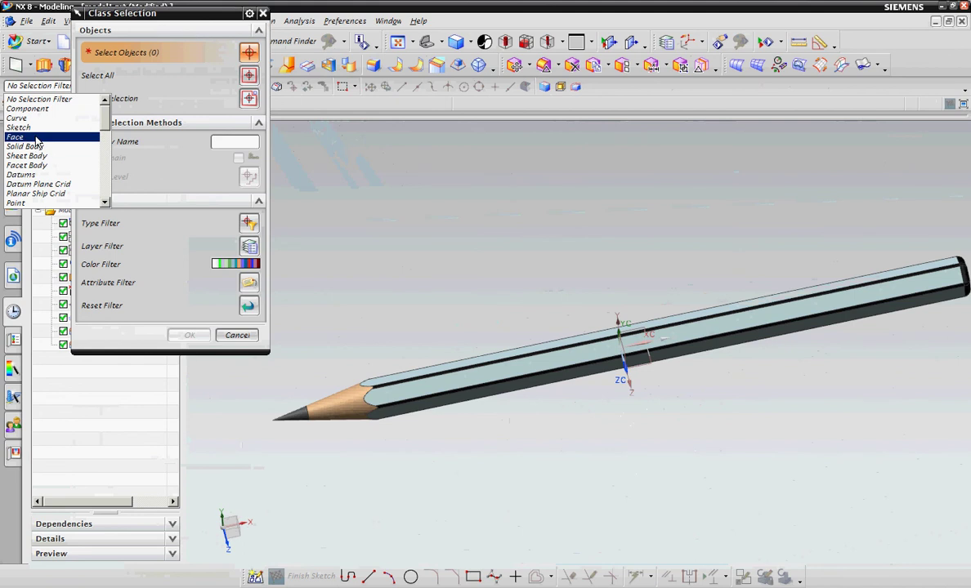
left_click(36, 137)
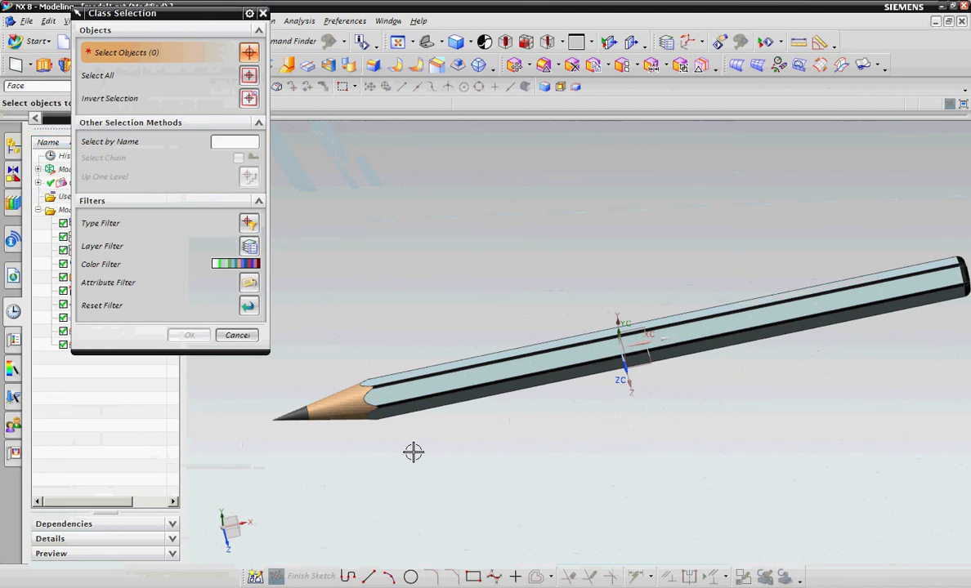
left_click(389, 396)
scroll(388, 396, "up", 3)
left_click(389, 364)
left_click(400, 436)
scroll(319, 368, "down", 3)
mouse_move(464, 421)
middle_mouse_down()
mouse_move(455, 320)
mouse_move(365, 283)
middle_mouse_up()
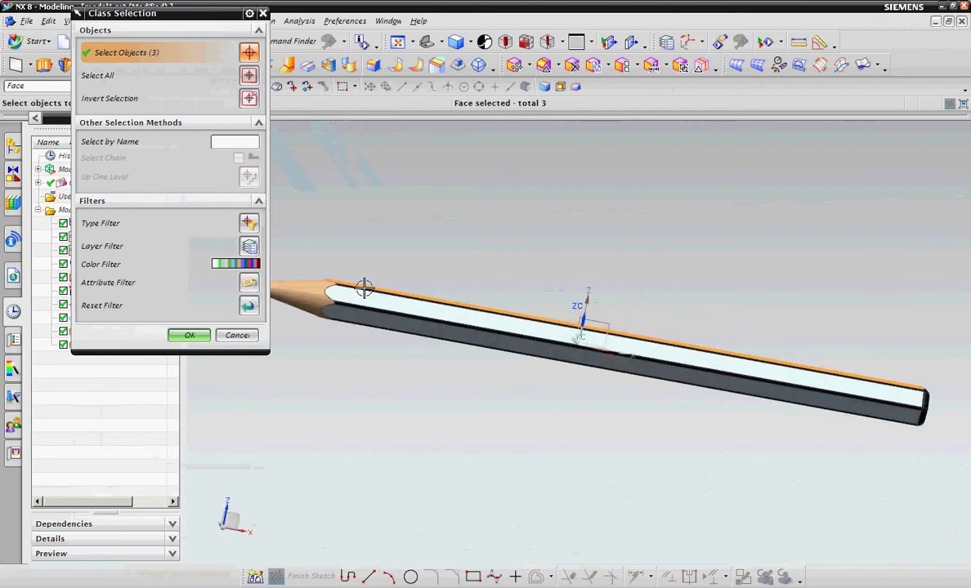
left_click(357, 316)
left_click(358, 316)
middle_click_drag(499, 436, 501, 320)
left_click(487, 352)
middle_click_drag(576, 472, 559, 468)
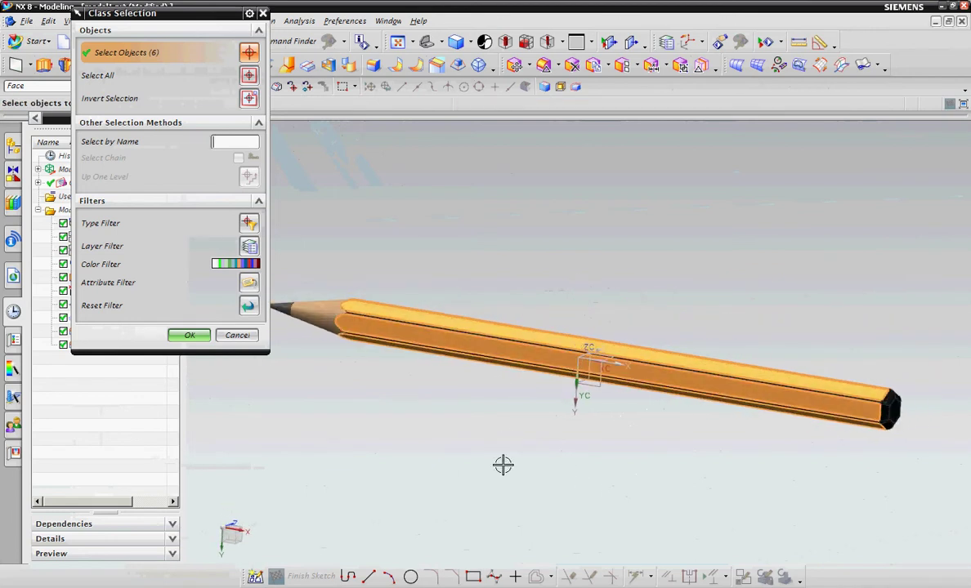
Step: Change the display colour of the six selected flat body faces to a red from the Dark palette
left_click(188, 335)
left_click(229, 88)
left_click(119, 354)
left_click(190, 525)
left_click(134, 403)
Step: Edit the circular edge blend on the pencil's six long edges and set its radius to 0.8 mm
mouse_move(434, 456)
middle_mouse_down()
mouse_move(482, 433)
mouse_move(483, 490)
mouse_move(496, 508)
mouse_move(494, 395)
middle_mouse_up()
scroll(357, 341, "up", 5)
double_click(336, 297)
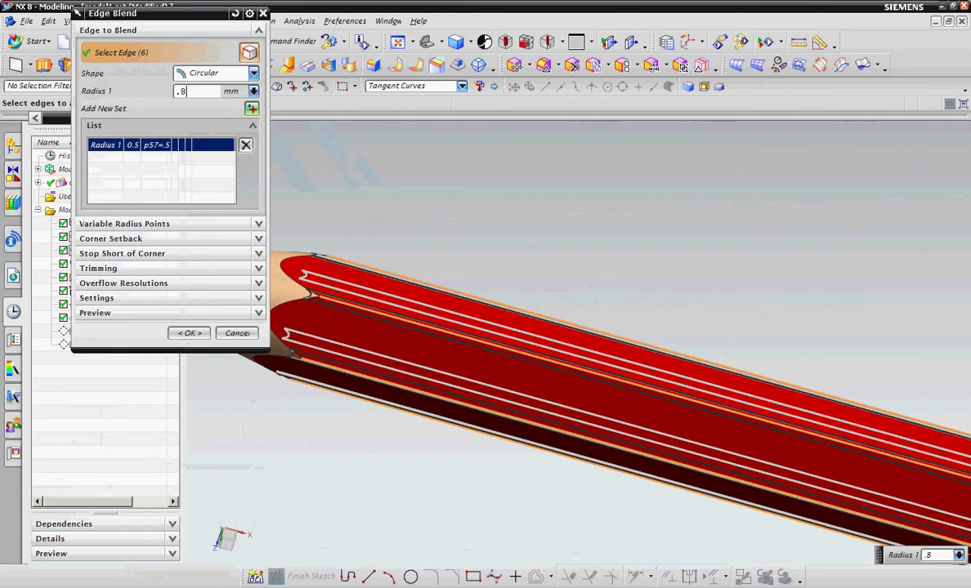
left_click(196, 334)
mouse_move(438, 188)
middle_mouse_down()
mouse_move(422, 205)
mouse_move(724, 351)
mouse_move(674, 357)
mouse_move(685, 374)
mouse_move(693, 368)
mouse_move(694, 411)
middle_mouse_up()
right_click_drag(699, 419, 722, 393)
left_click(721, 393)
mouse_move(557, 403)
left_mouse_down()
mouse_move(626, 370)
mouse_move(607, 408)
mouse_move(591, 398)
mouse_move(581, 433)
mouse_move(566, 320)
mouse_move(445, 319)
left_mouse_up()
key("Escape")
Step: Open the True Shading Editor and set the background type to Graduated Dark
left_click(71, 21)
mouse_move(99, 69)
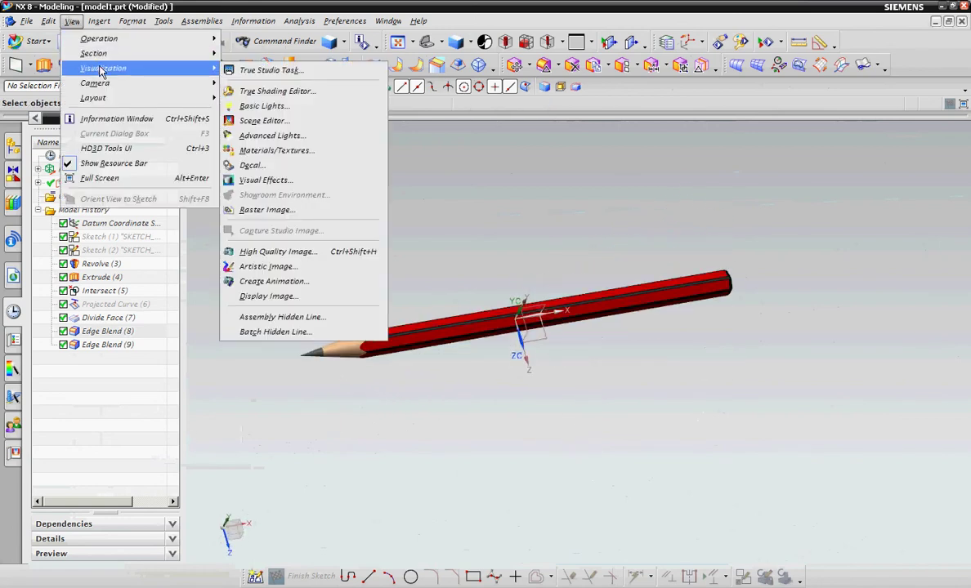
left_click(260, 91)
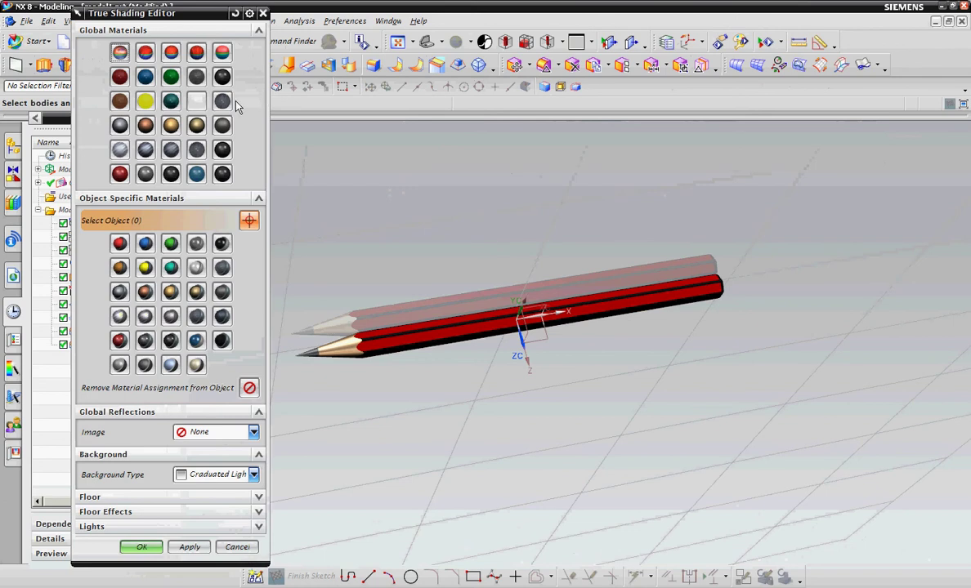
scroll(543, 411, "down", 2)
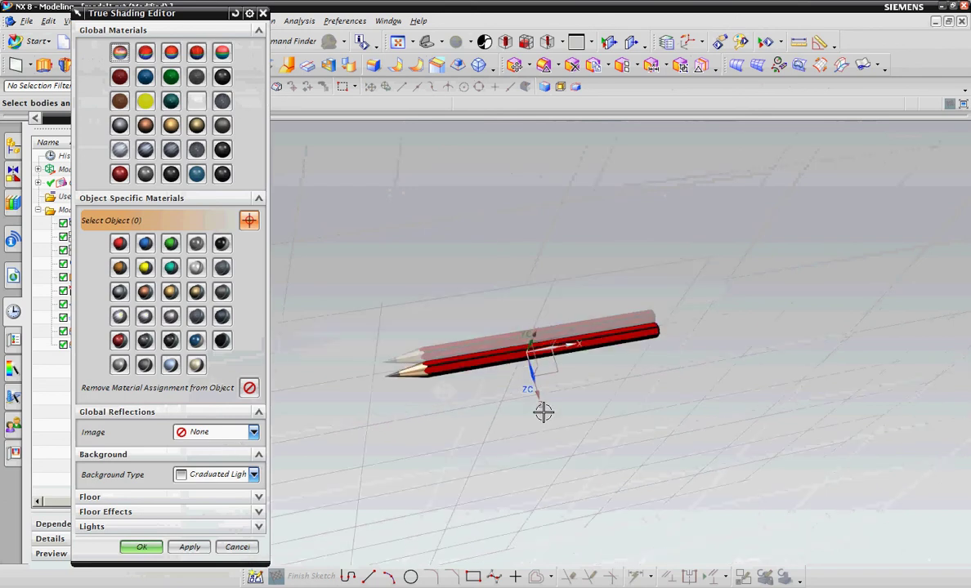
mouse_move(544, 413)
middle_mouse_down()
mouse_move(540, 384)
mouse_move(544, 412)
mouse_move(531, 393)
mouse_move(681, 458)
mouse_move(654, 465)
middle_mouse_up()
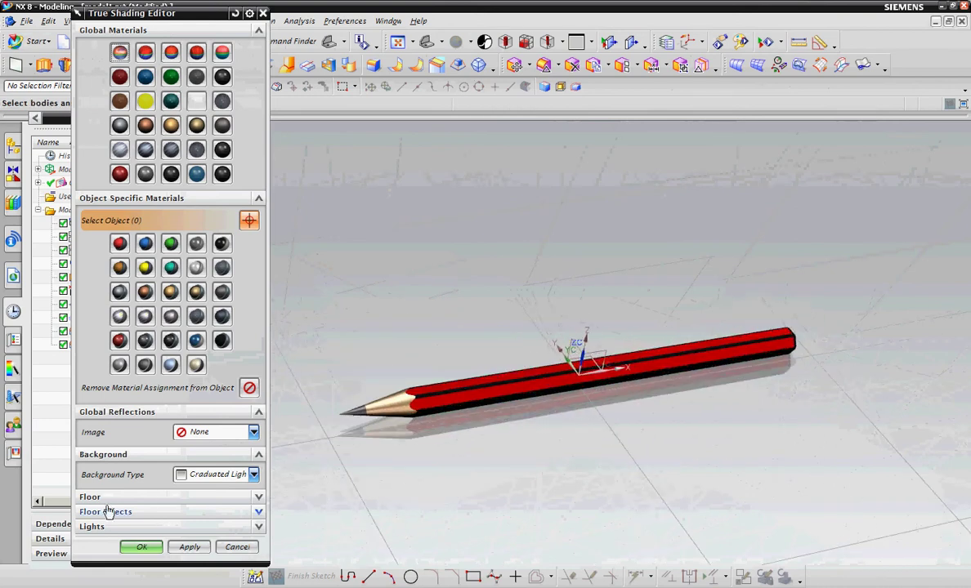
left_click(201, 481)
left_click(201, 488)
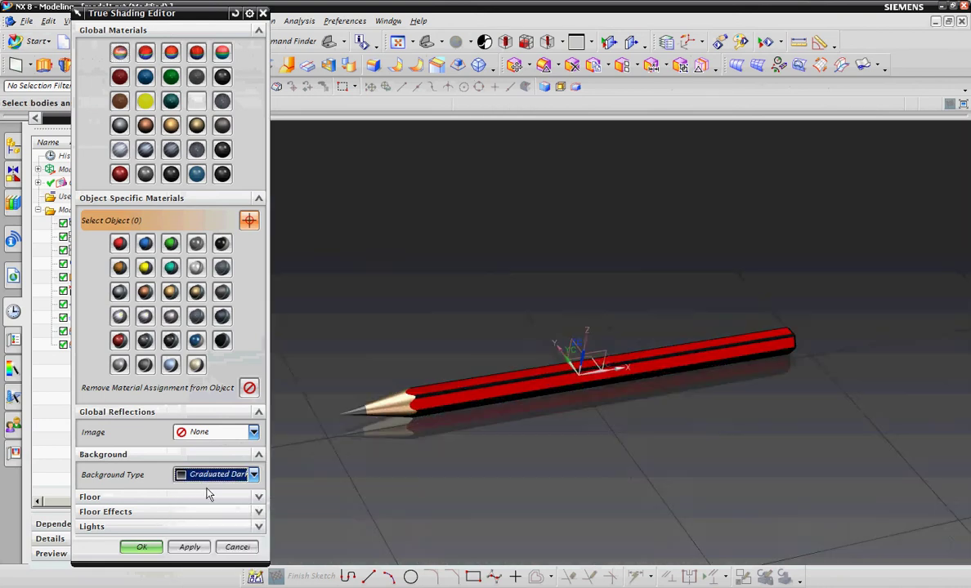
Step: Set the offset of the bottom floor plane to 4.11 so the floor lies further below the pencil
scroll(442, 334, "down", 3)
scroll(425, 350, "up", 5)
scroll(477, 429, "down", 1)
mouse_move(477, 433)
middle_mouse_down()
mouse_move(496, 442)
mouse_move(486, 453)
middle_mouse_up()
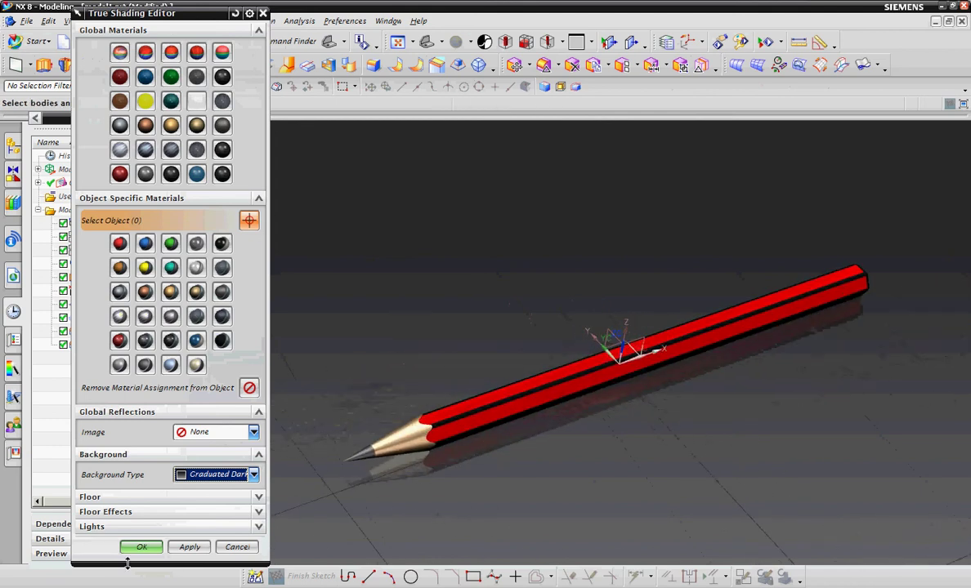
left_click(144, 500)
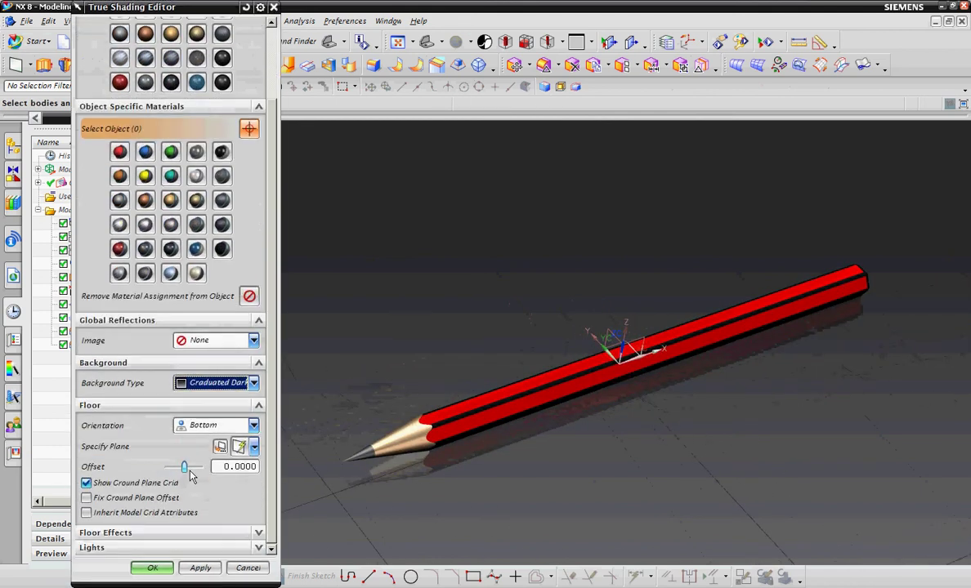
left_click_drag(191, 472, 186, 474)
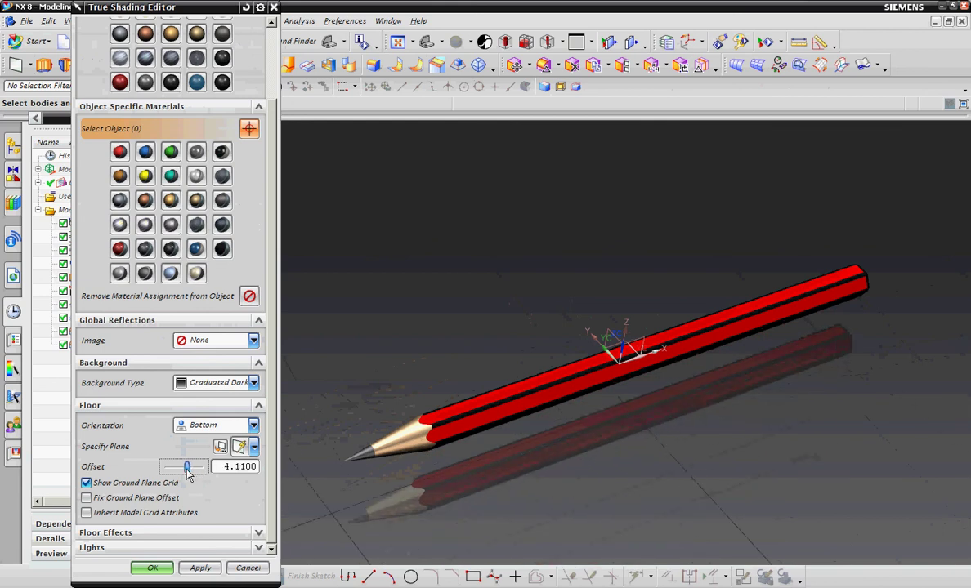
Step: Raise the brightness of the active scene lights slightly and accept the true shading settings
left_click(113, 532)
left_click(147, 548)
mouse_move(215, 531)
left_mouse_down()
mouse_move(198, 532)
mouse_move(246, 538)
mouse_move(224, 532)
left_mouse_up()
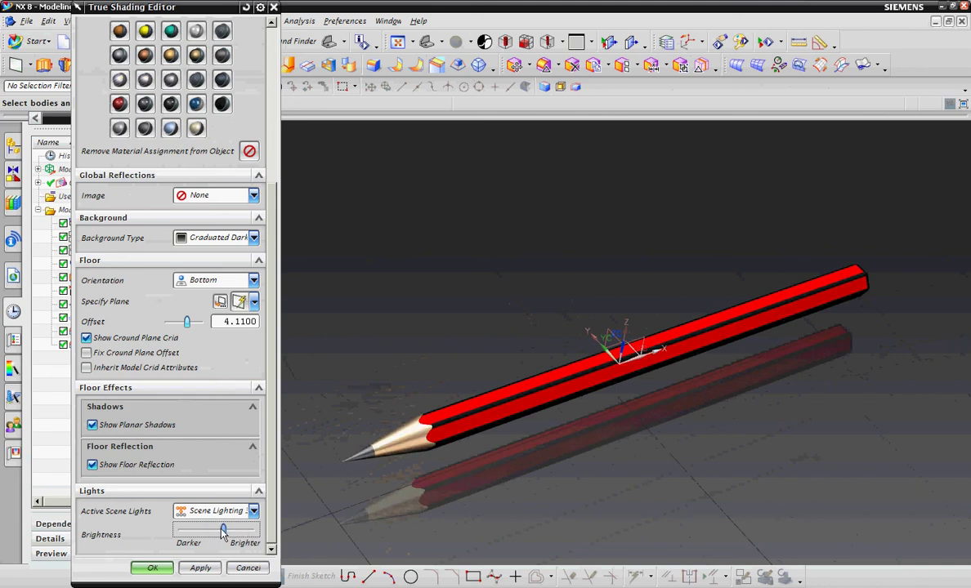
left_click(152, 568)
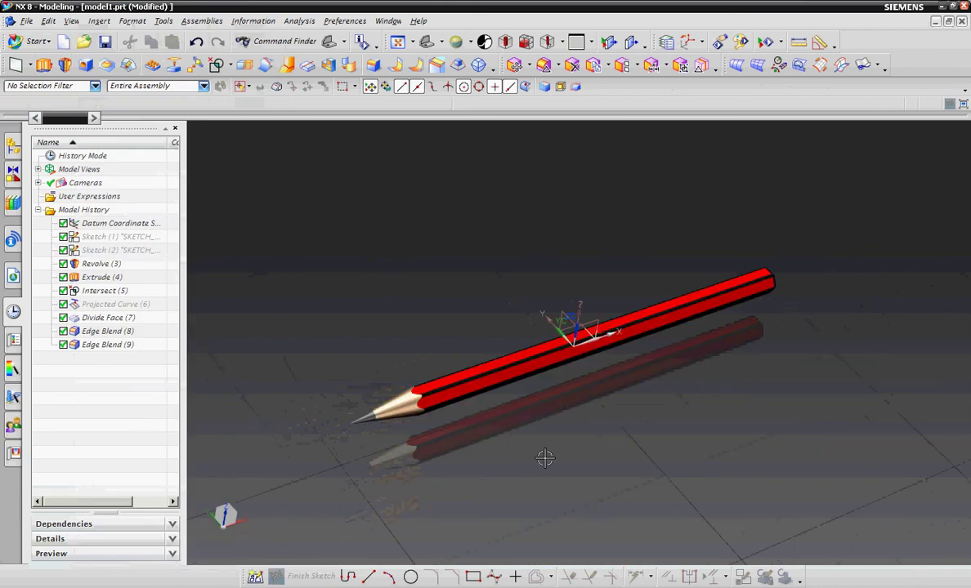
Step: Hide all coordinate systems in the model using Show and Hide
key("ctrl+w")
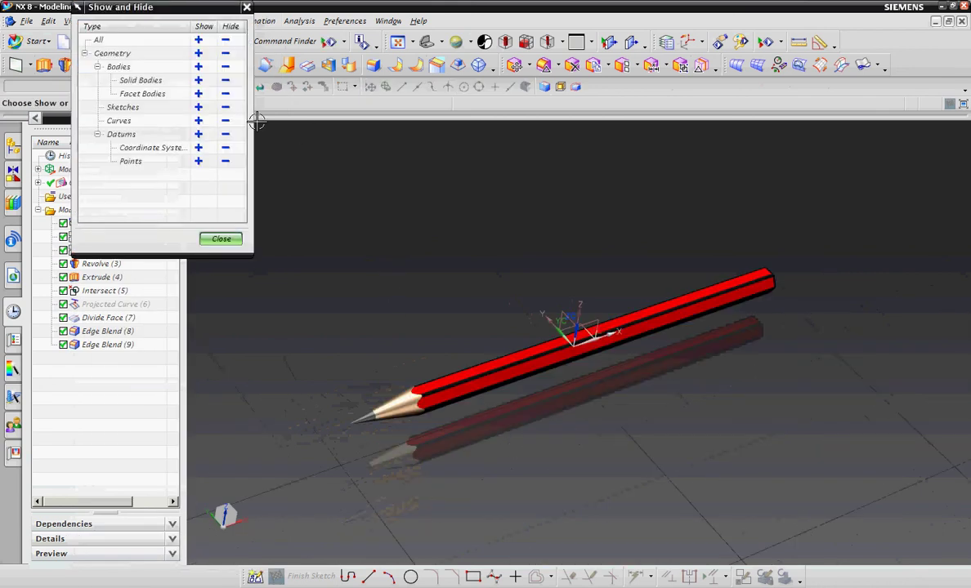
left_click(226, 148)
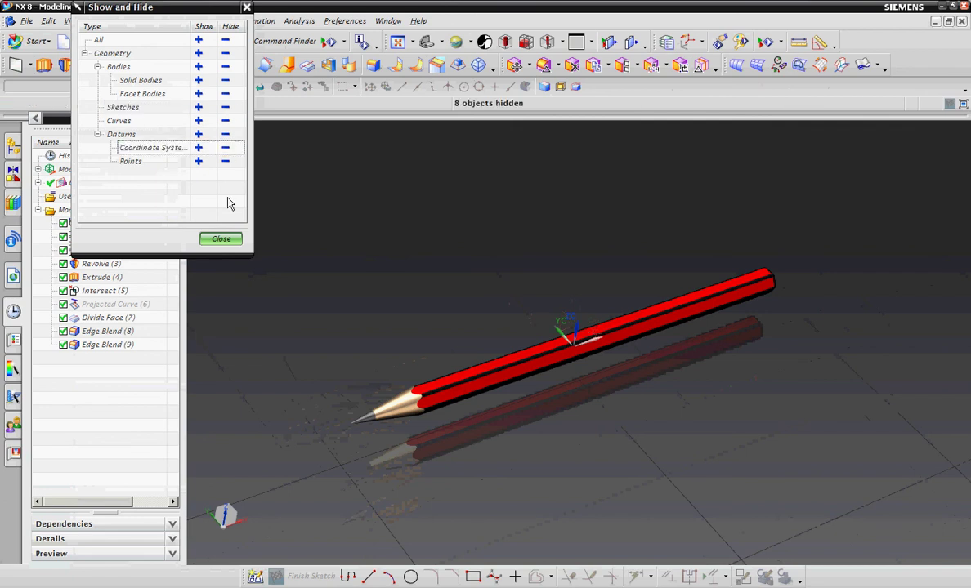
left_click(223, 238)
scroll(514, 452, "up", 2)
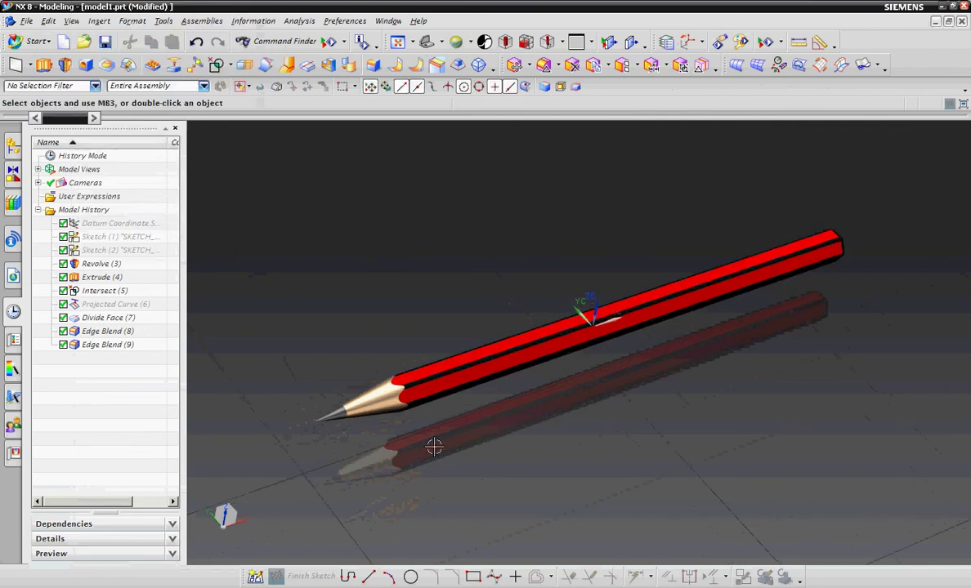